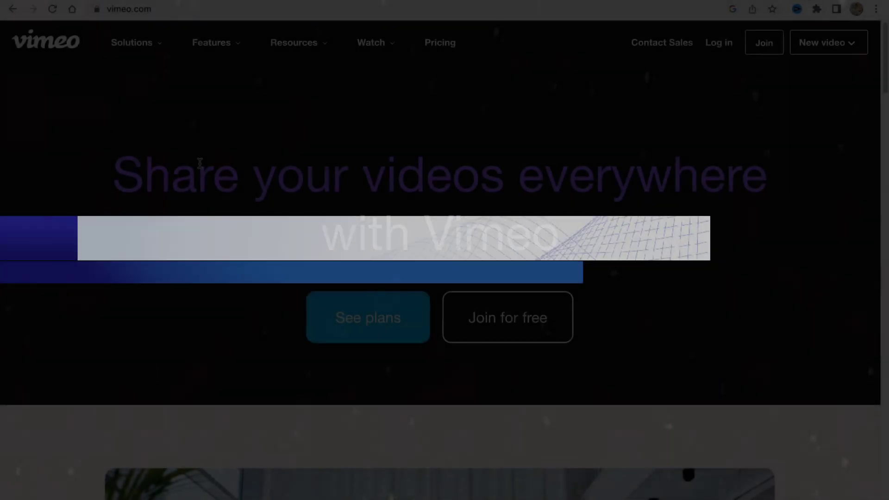
Create a free Vimeo account through Join with Google, choosing your Google account.
scroll(200, 163, down, 10)
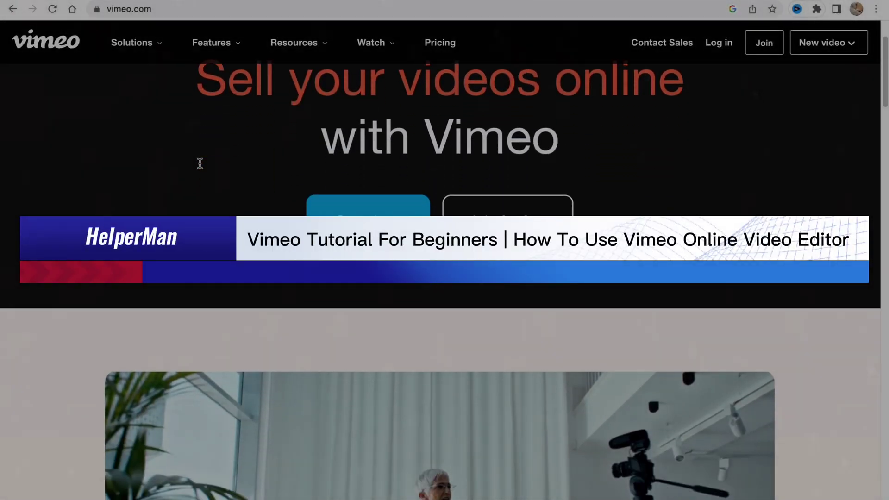
scroll(200, 167, down, 6)
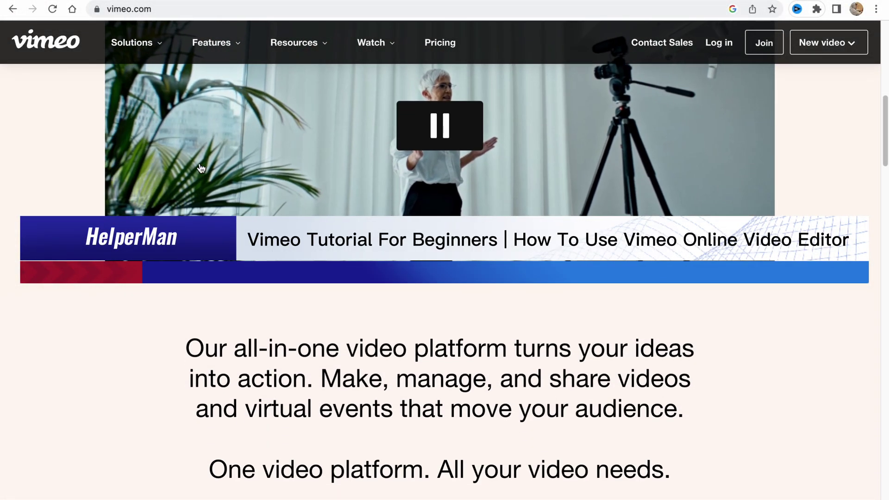
scroll(199, 167, up, 16)
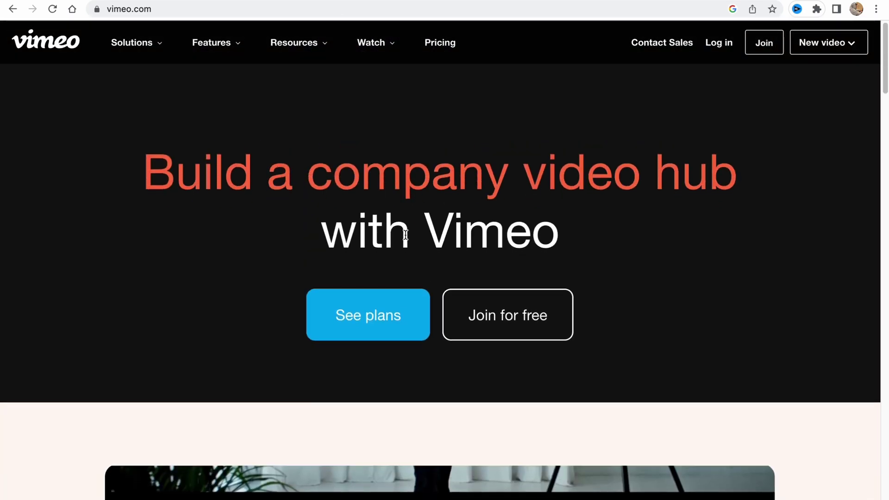
scroll(405, 236, down, 12)
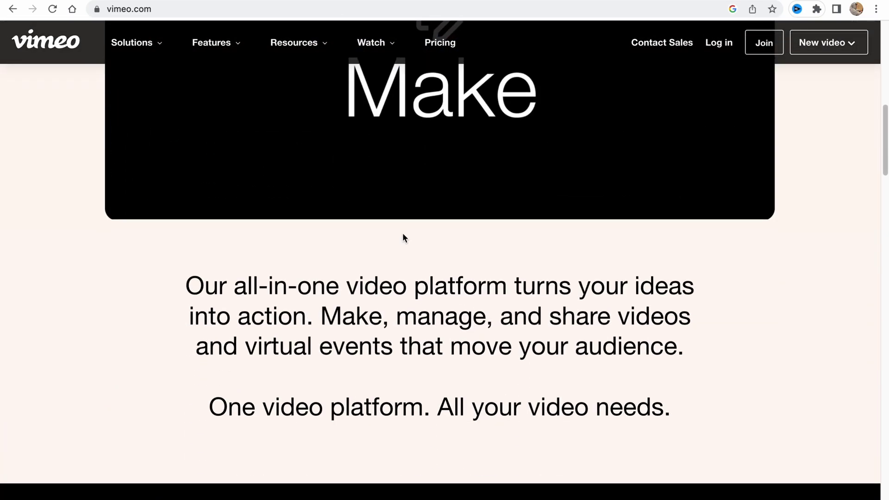
scroll(402, 232, up, 4)
scroll(402, 233, up, 9)
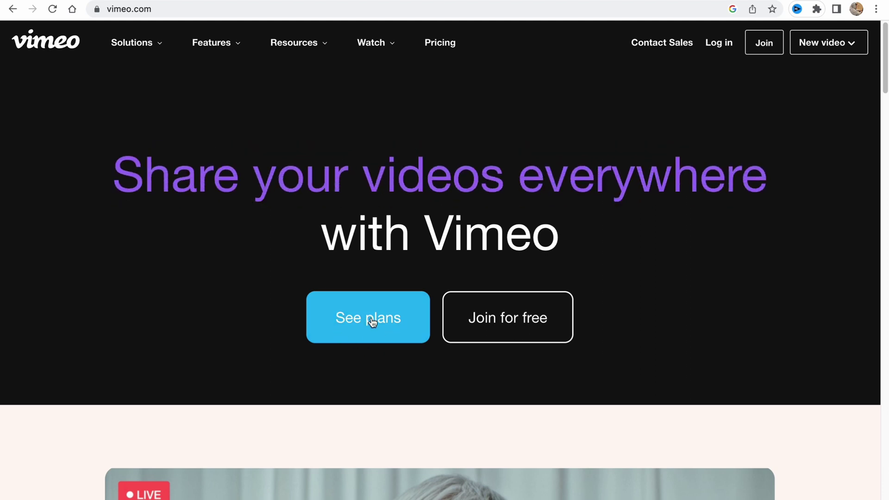
click(516, 318)
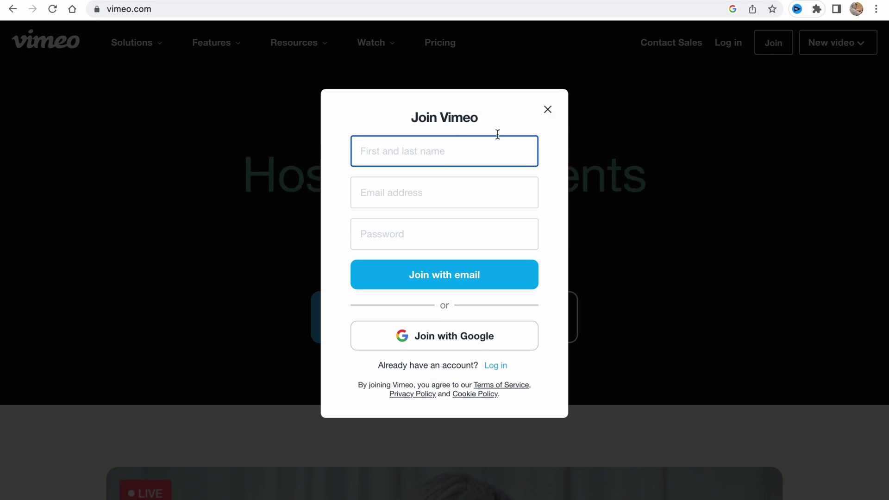
click(446, 346)
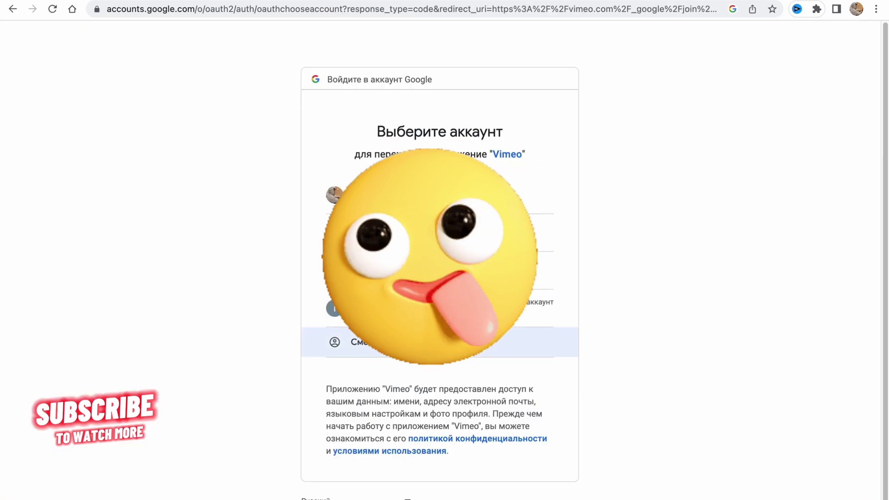
click(440, 270)
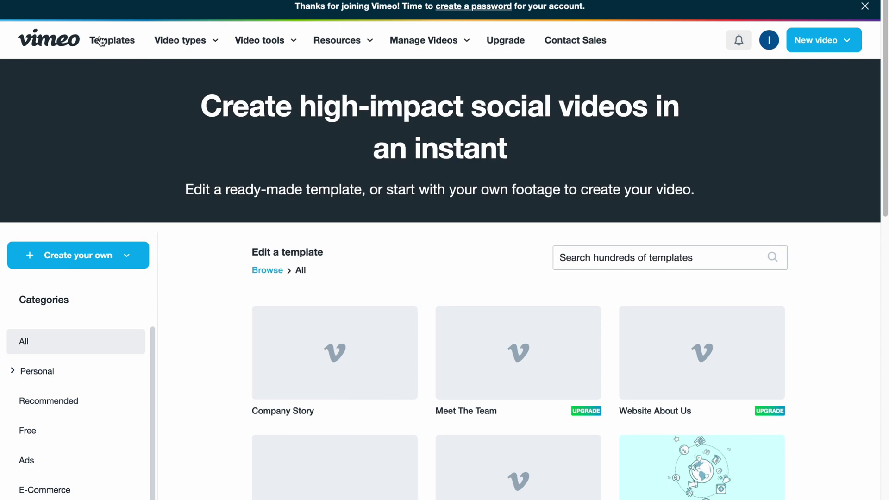
Filter the templates to Free and the Seasonal Moments category.
mouse_move(167, 44)
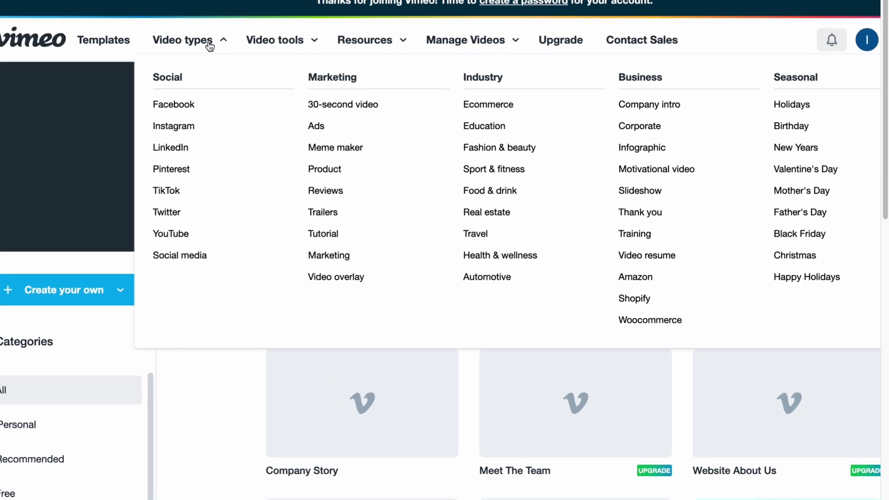
mouse_move(293, 48)
mouse_move(436, 46)
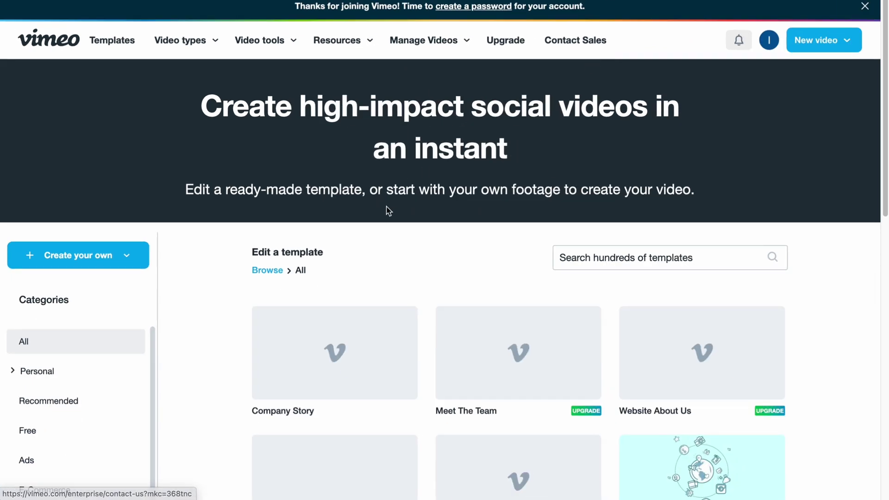
scroll(73, 370, down, 3)
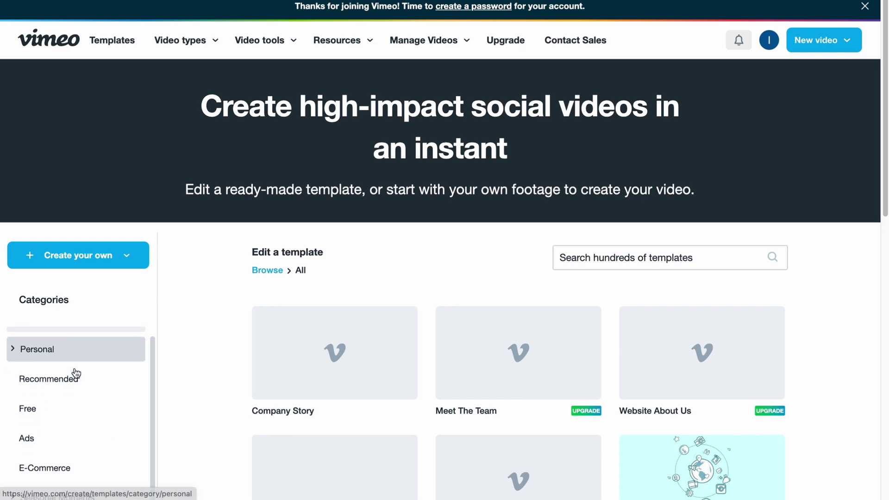
click(46, 387)
click(60, 241)
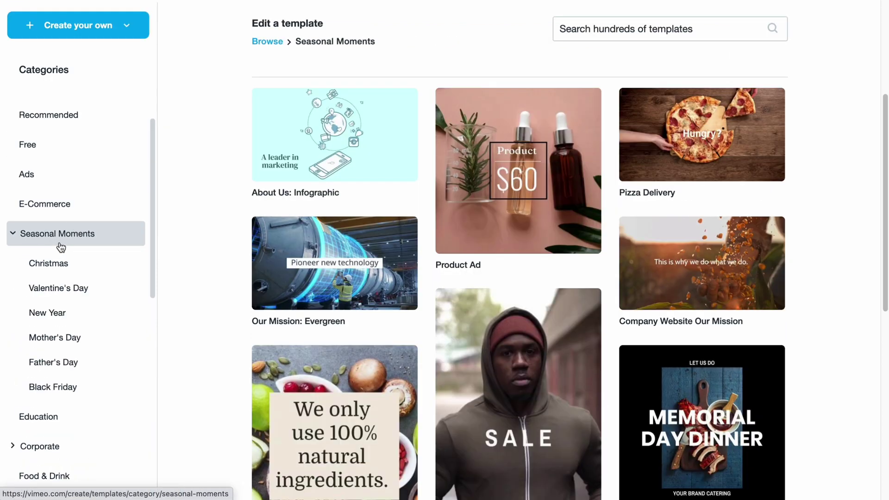
scroll(61, 266, up, 1)
scroll(219, 237, up, 5)
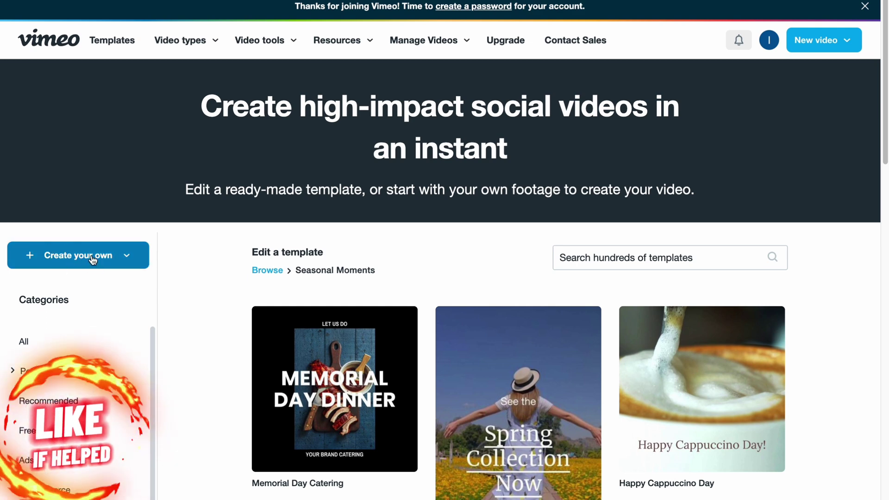
Check the make-your-own options, then open the New video dropdown in the header.
click(130, 260)
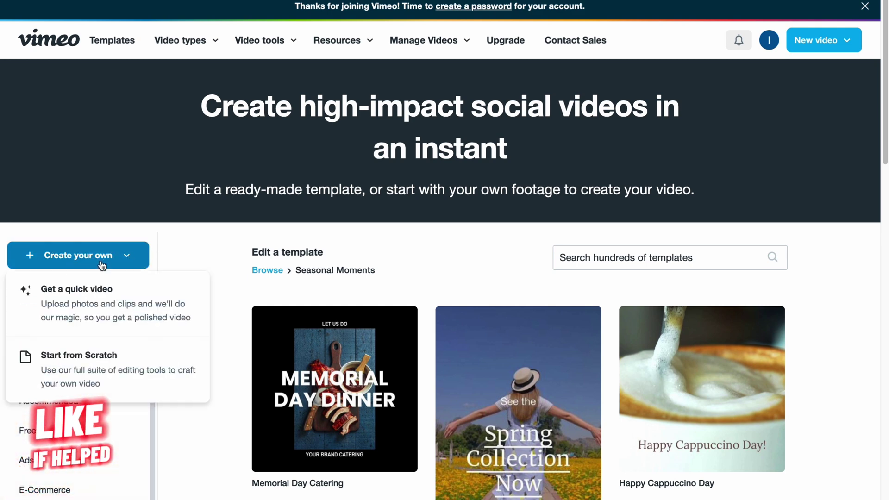
click(130, 255)
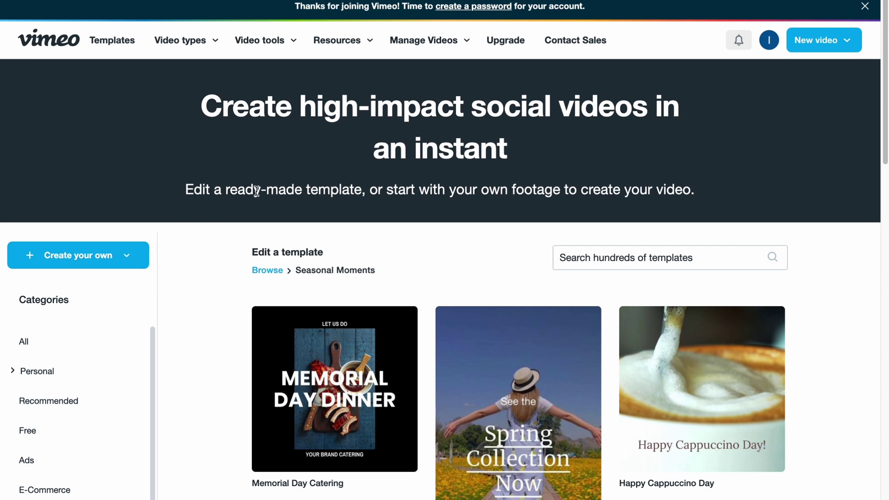
click(811, 36)
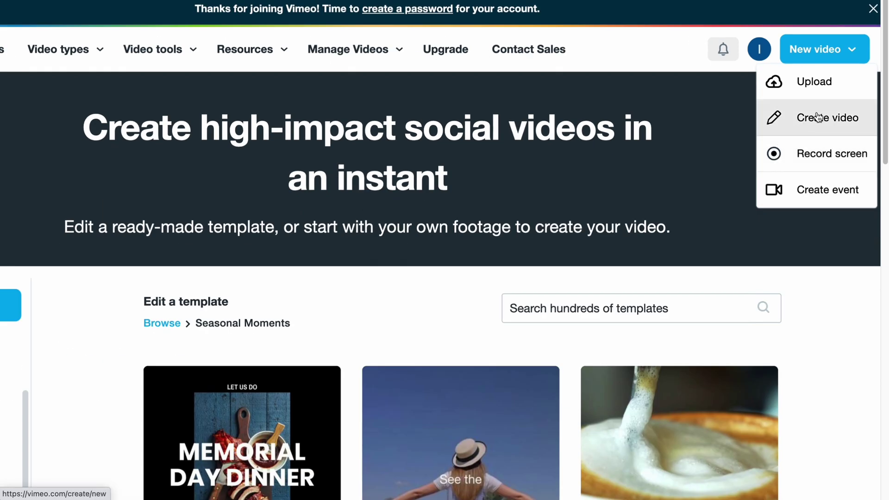
Start a new video and open Add media, cancelling the computer file upload.
click(810, 120)
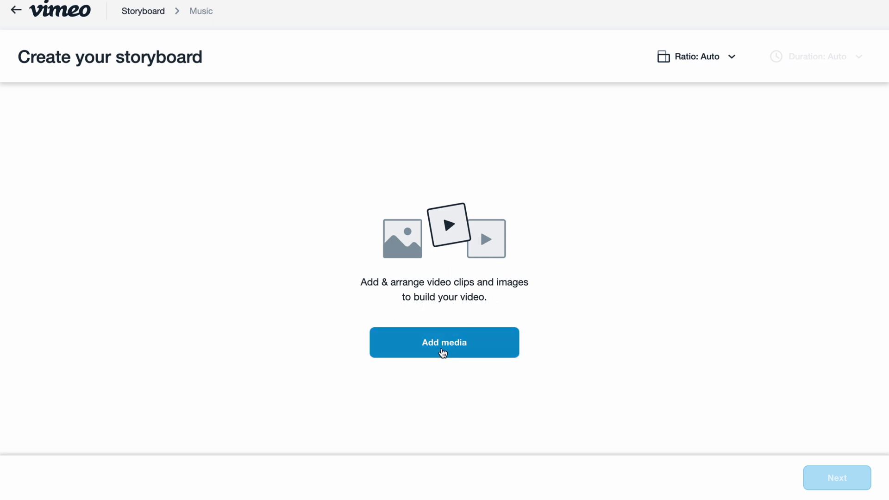
click(444, 351)
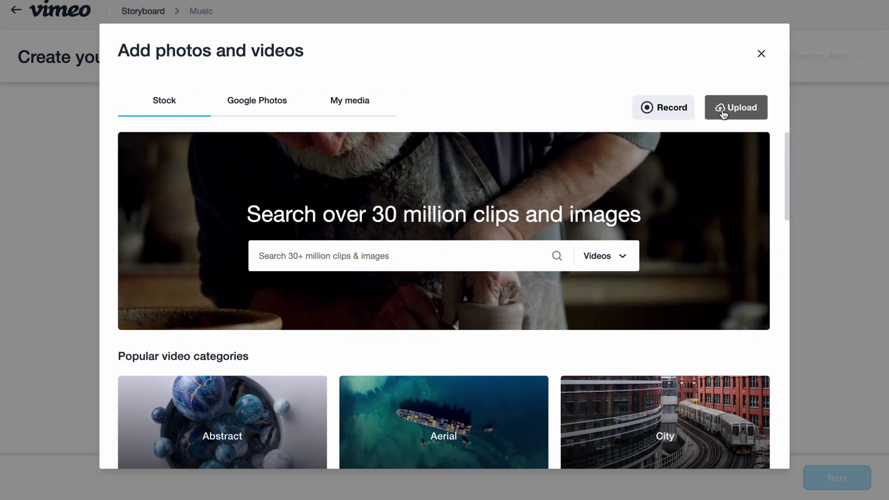
click(719, 110)
scroll(356, 236, down, 3)
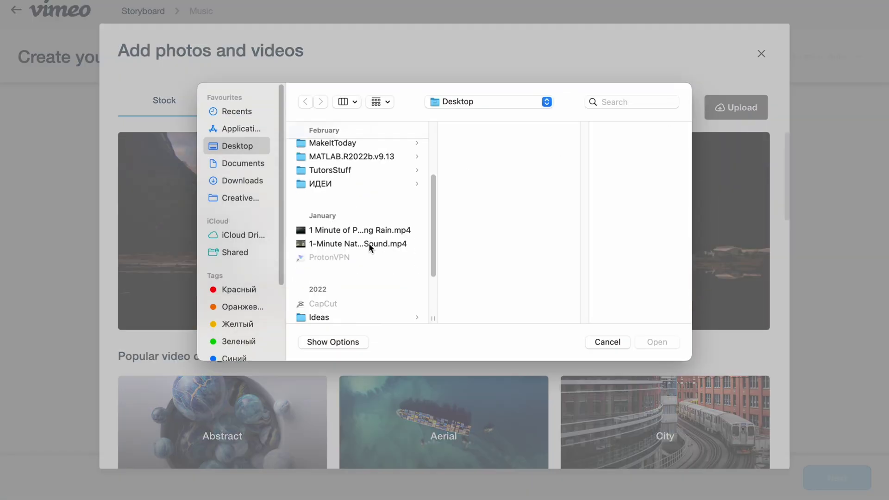
scroll(362, 237, down, 3)
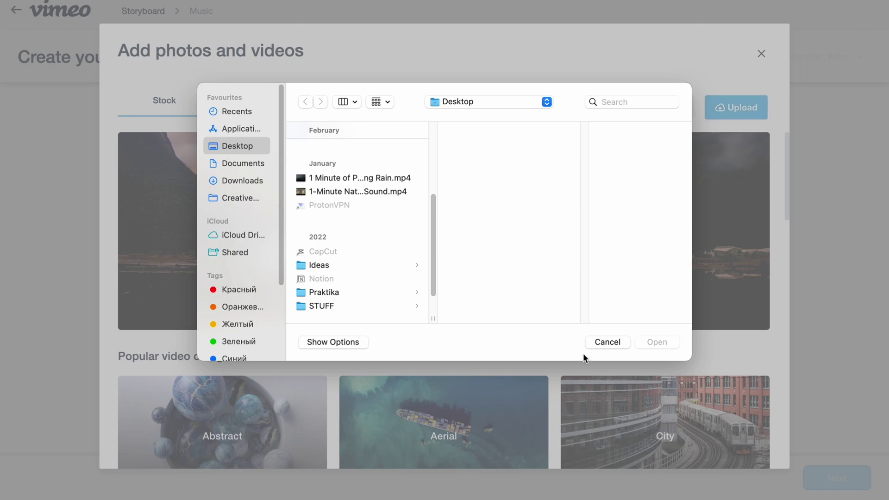
click(592, 343)
scroll(309, 274, down, 6)
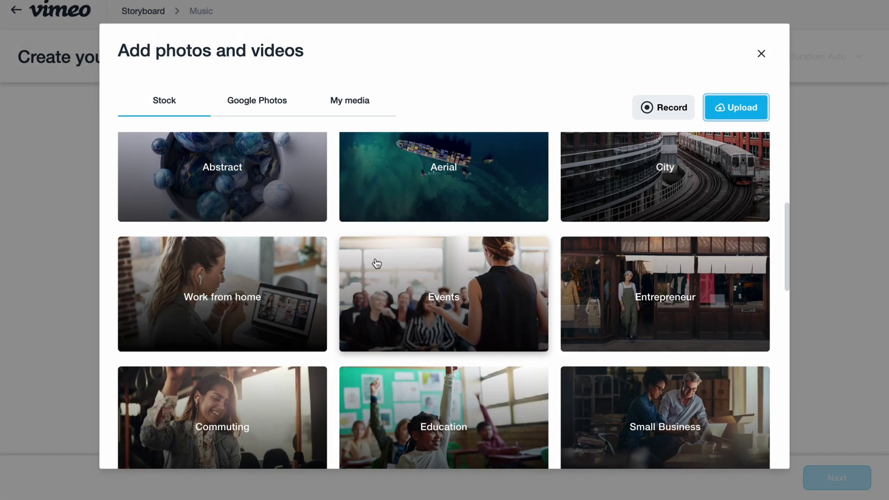
scroll(375, 260, up, 2)
Add the crowded crosswalk and highway interchange clips from Aerial stock to the storyboard.
click(442, 289)
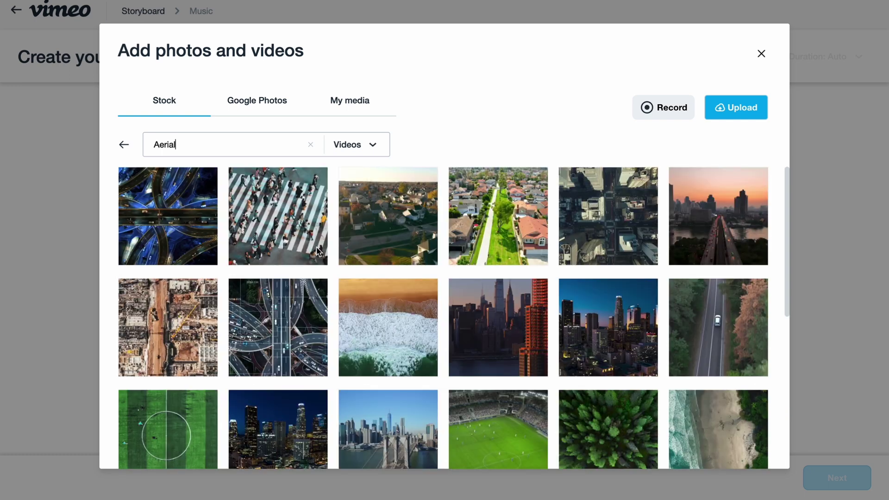
click(277, 219)
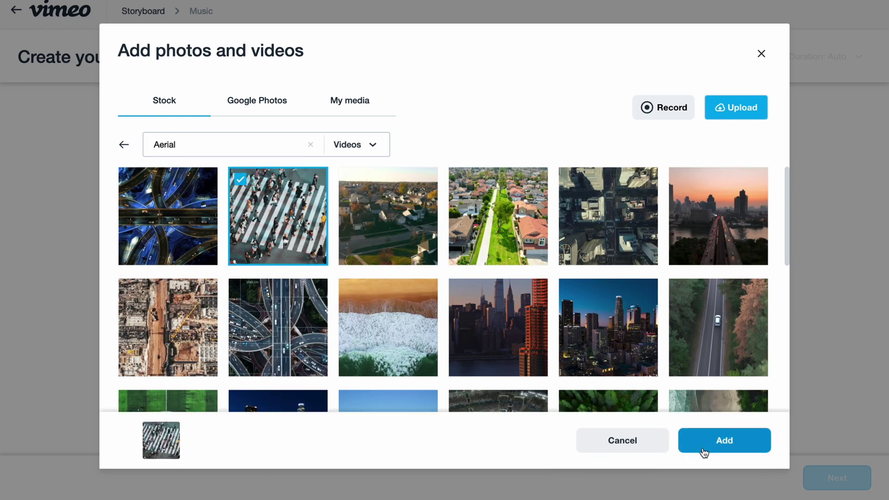
click(206, 233)
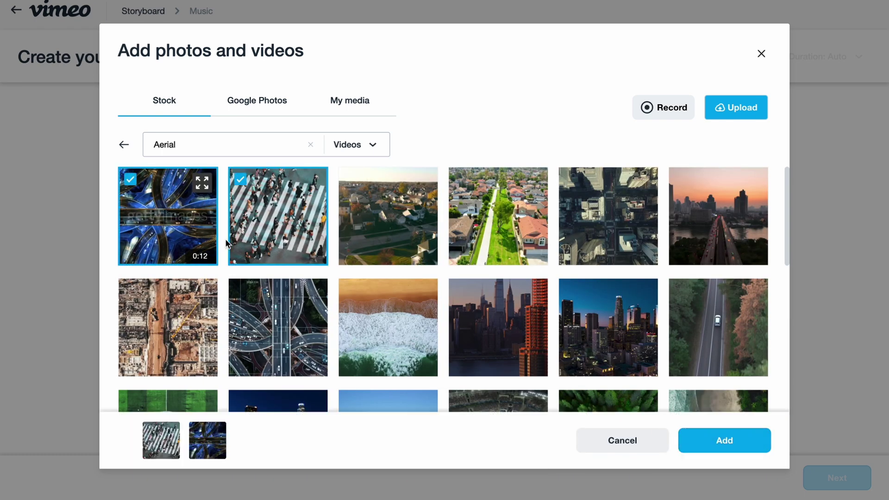
click(742, 441)
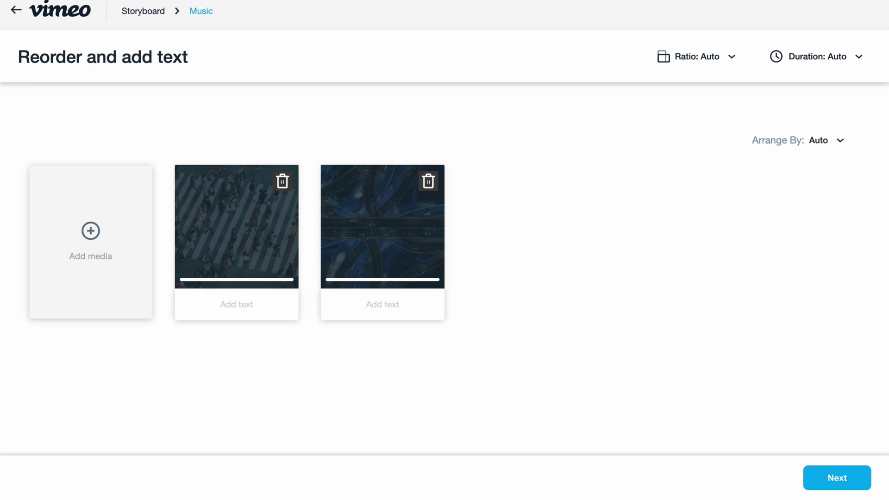
Pick Travelers Paradise as the music and create the two-clip video.
click(846, 481)
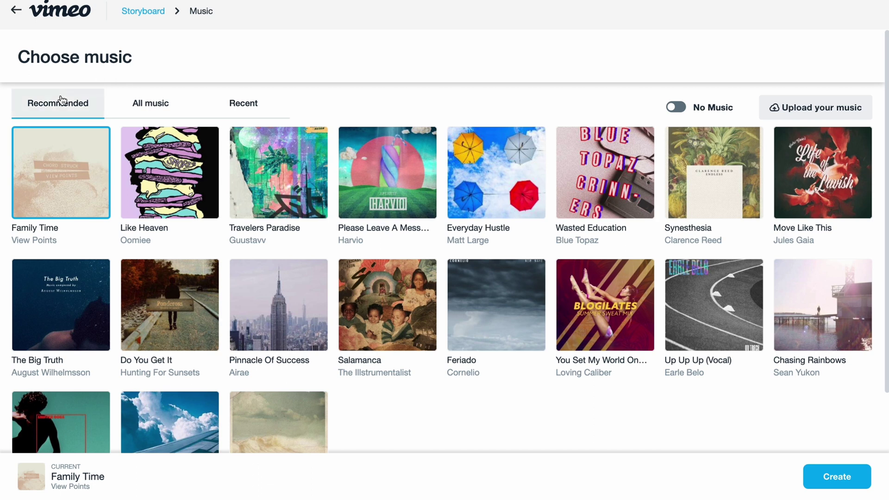
click(267, 178)
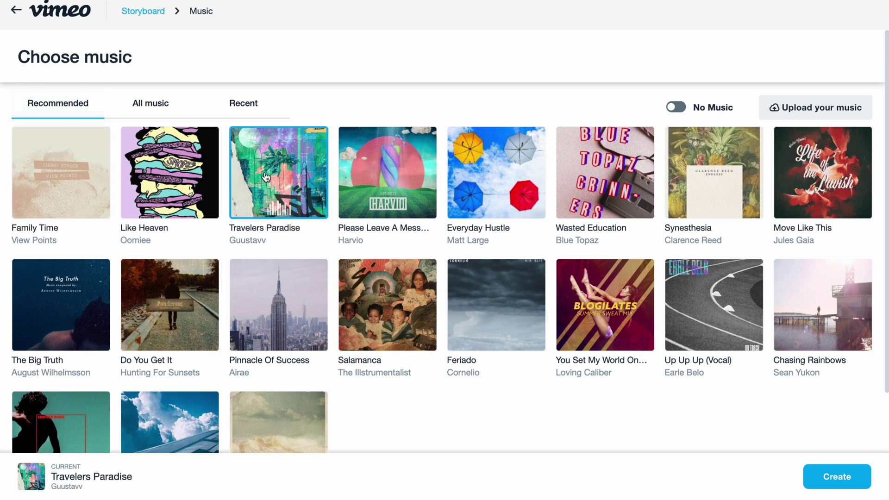
key(XF86AudioMute)
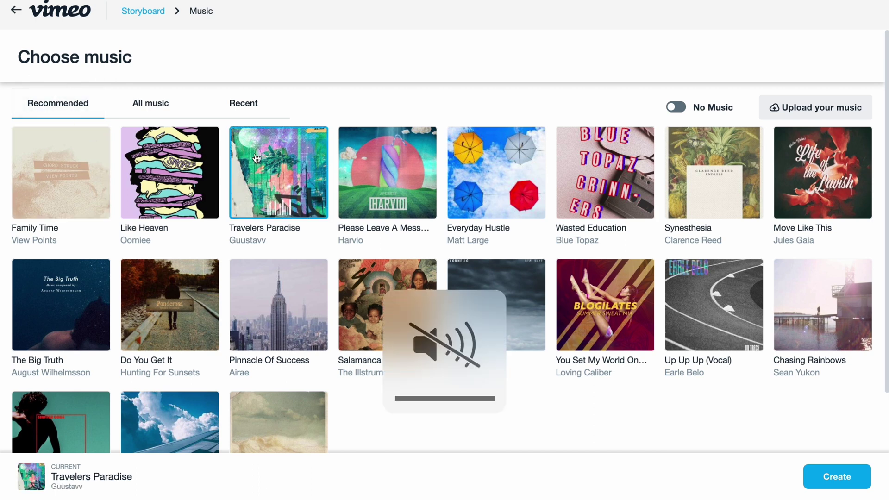
click(835, 477)
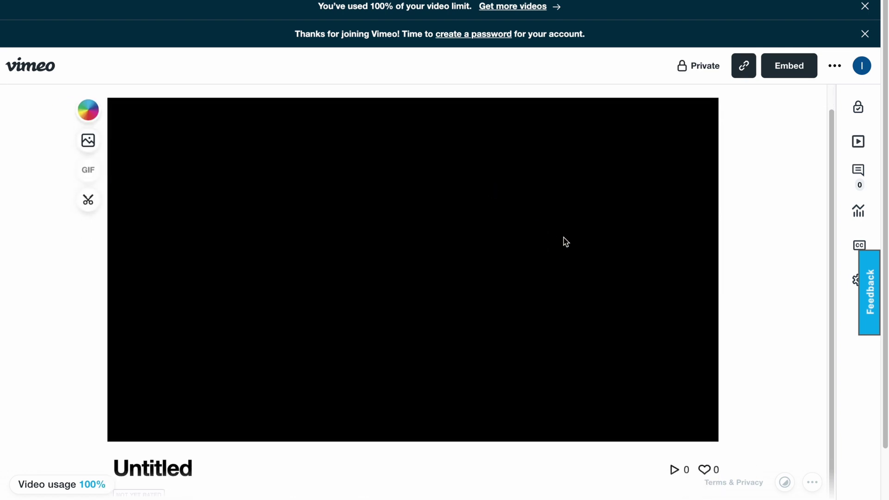
Open the Untitled video in Vimeo Create with the scissors Edit video button.
scroll(562, 242, down, 2)
scroll(457, 328, up, 1)
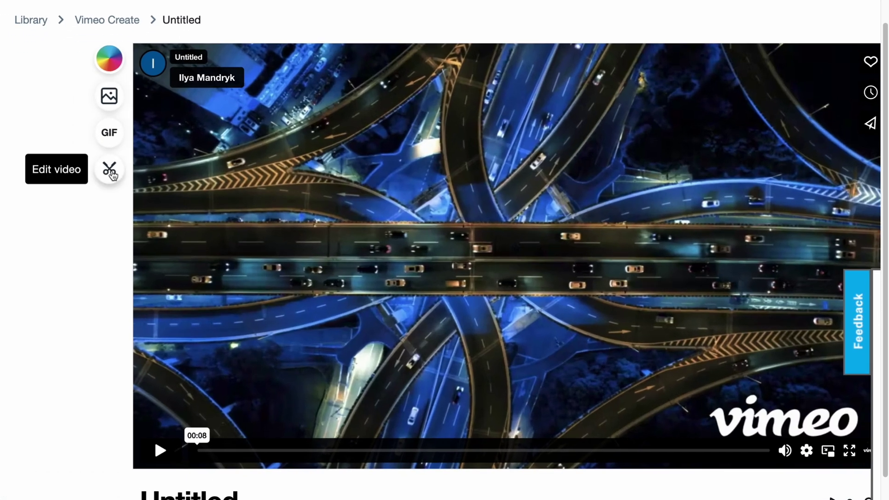
click(109, 172)
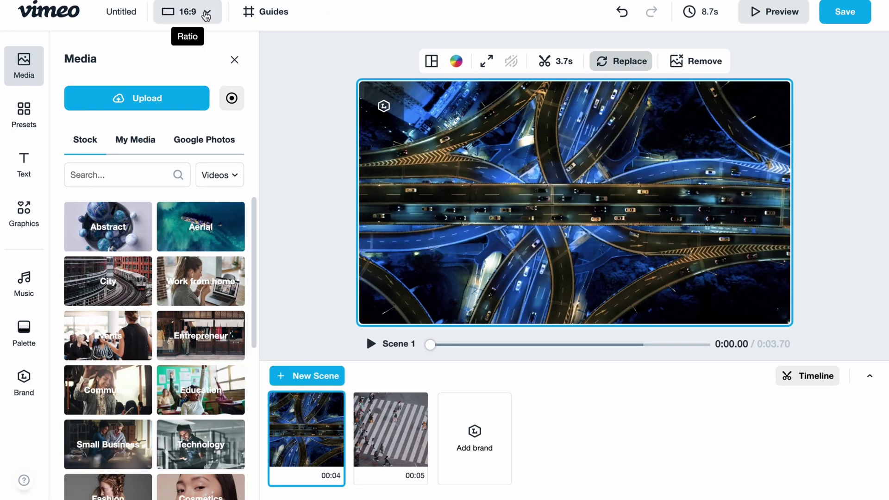
click(207, 16)
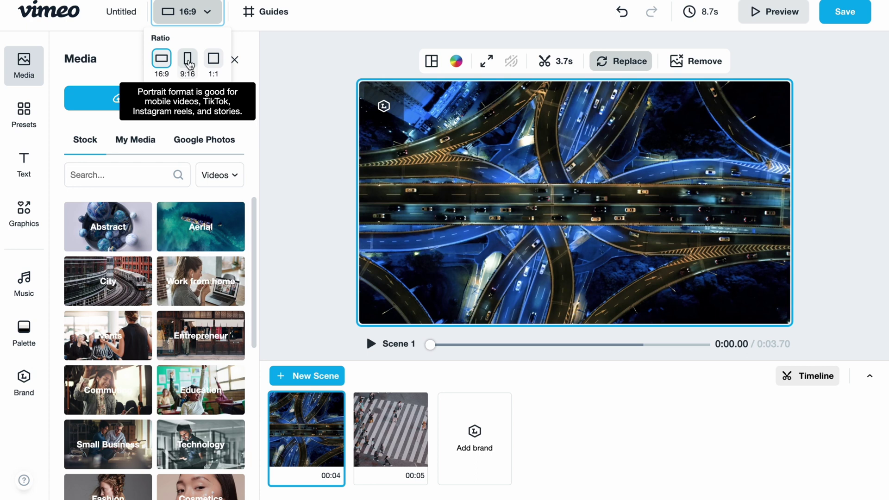
click(301, 39)
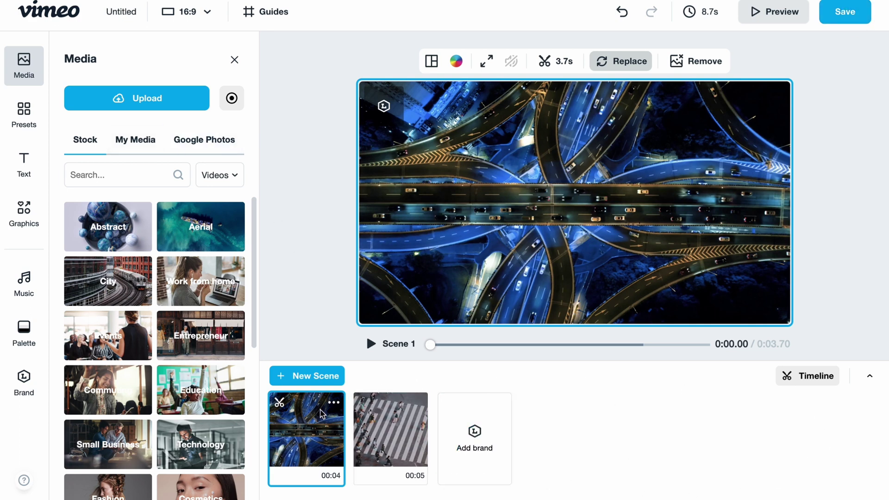
click(811, 378)
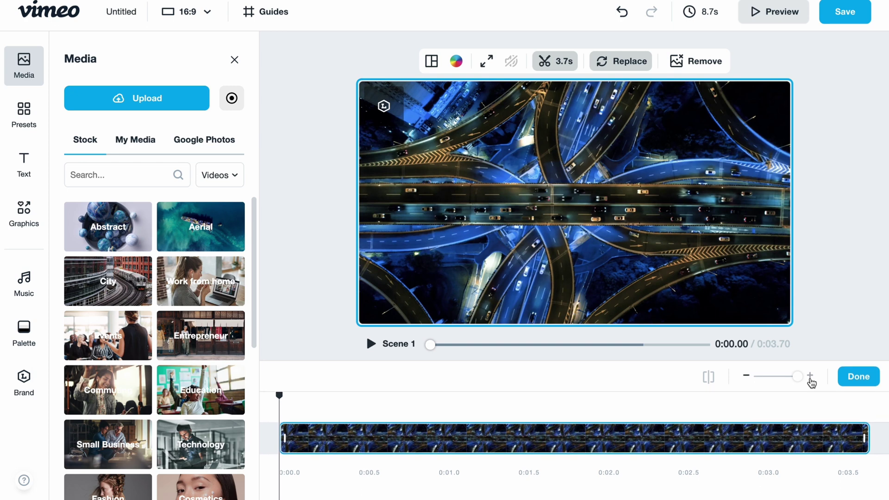
click(849, 379)
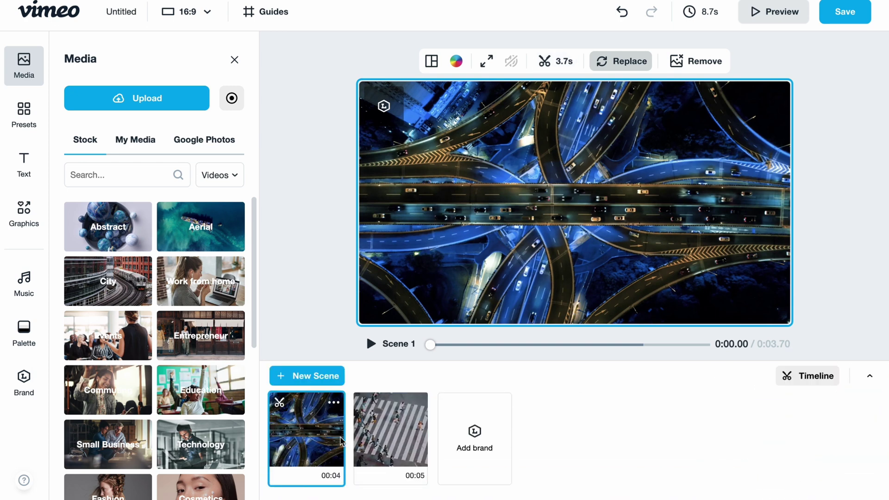
click(807, 379)
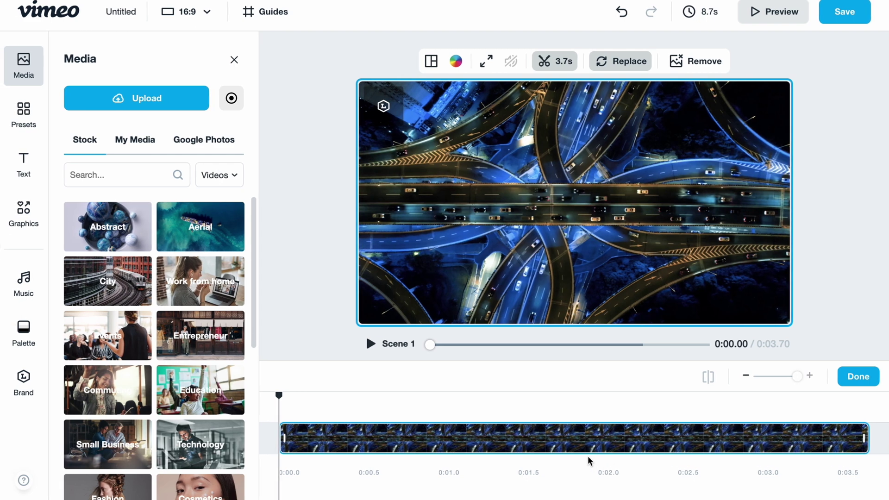
click(843, 386)
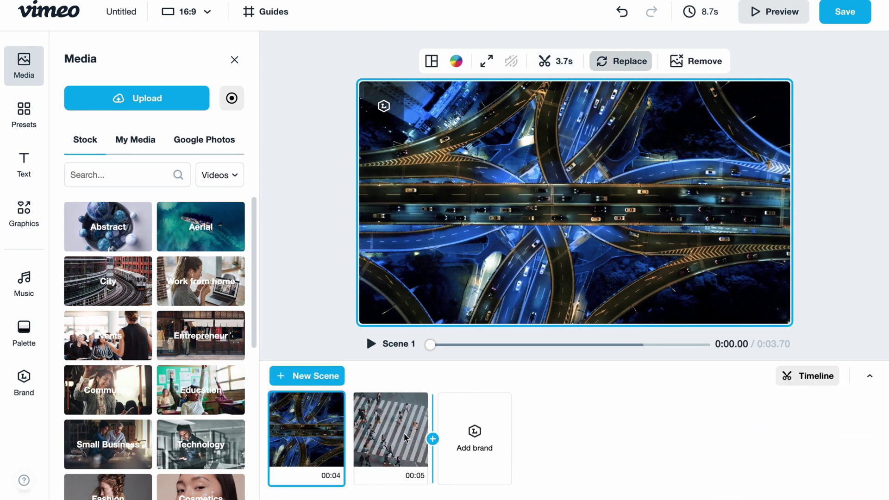
mouse_move(332, 444)
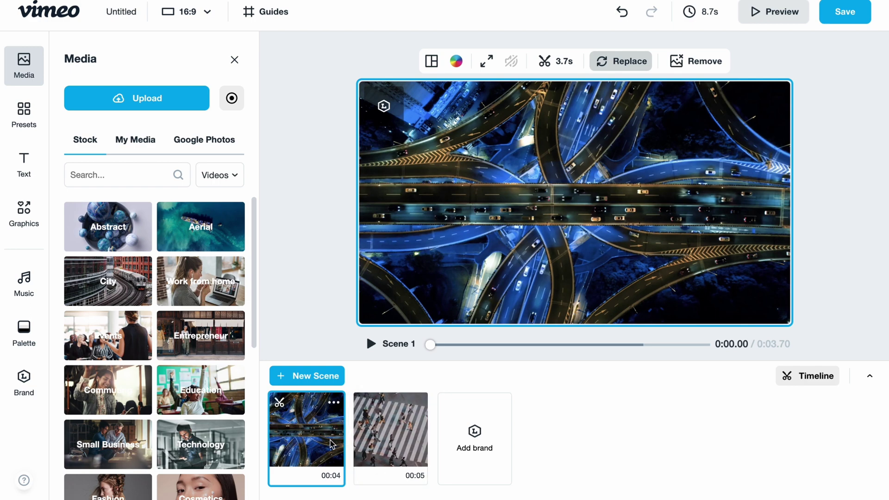
drag(407, 439, 434, 439)
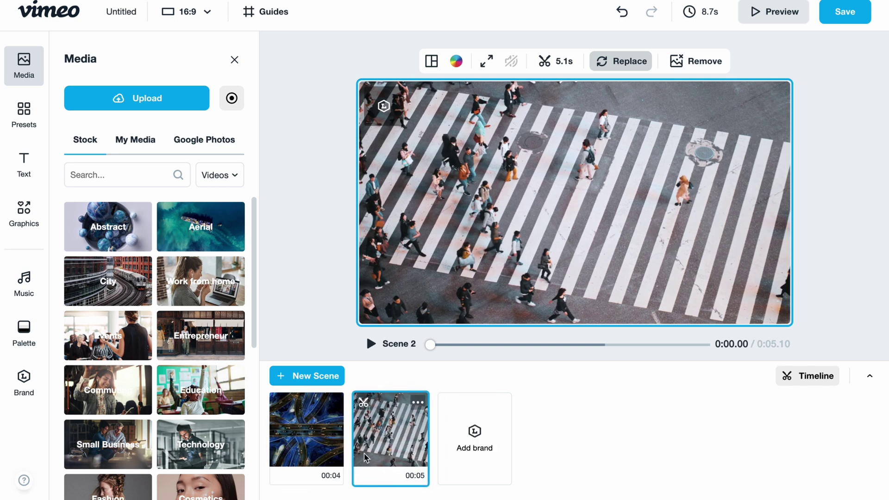
click(312, 375)
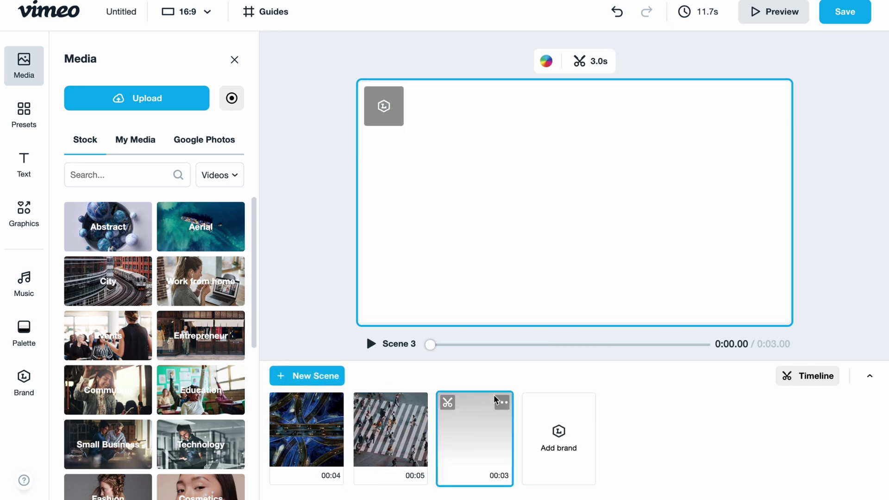
click(449, 404)
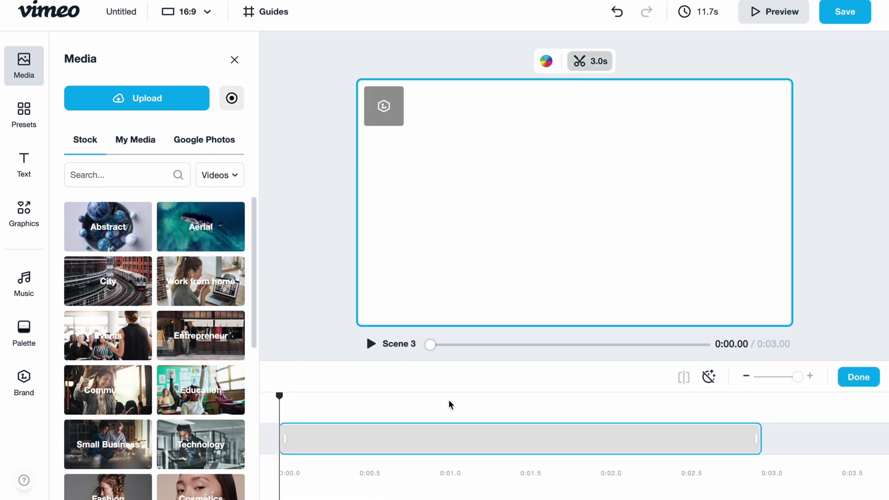
click(860, 378)
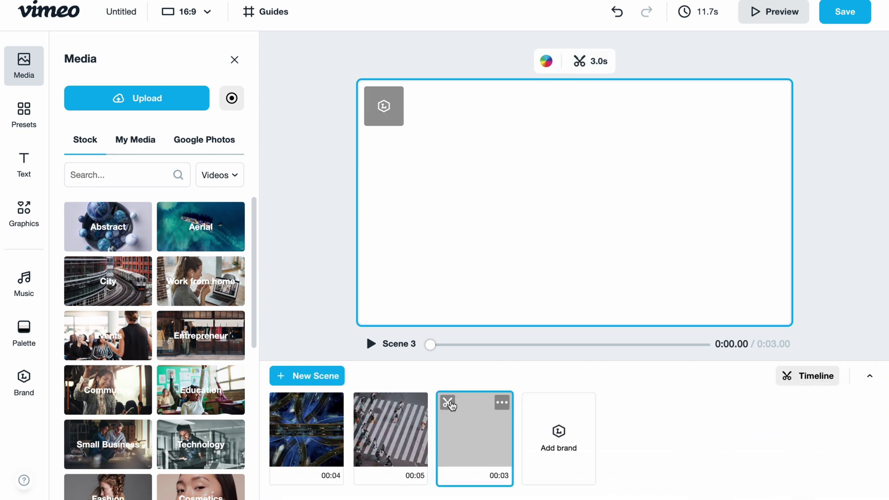
click(503, 402)
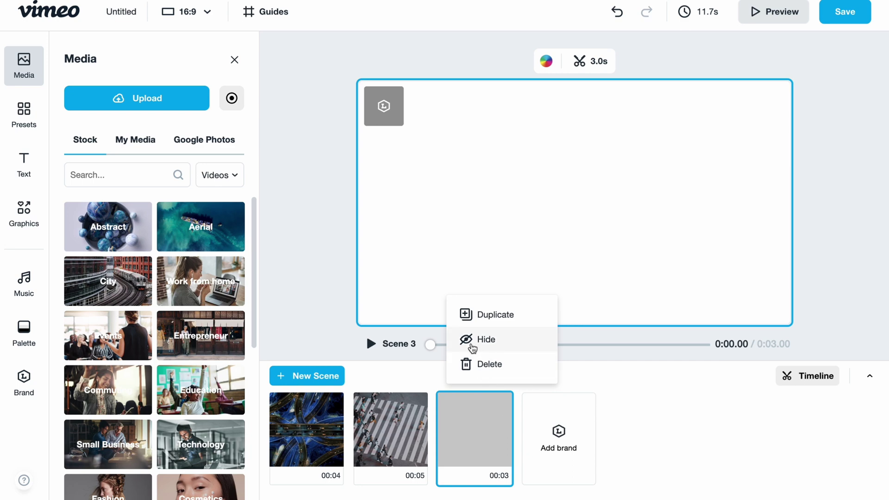
click(482, 364)
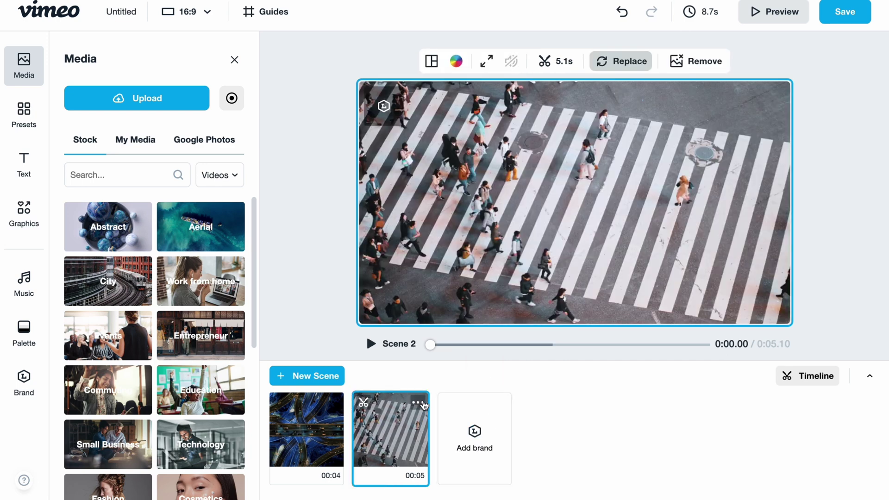
click(420, 404)
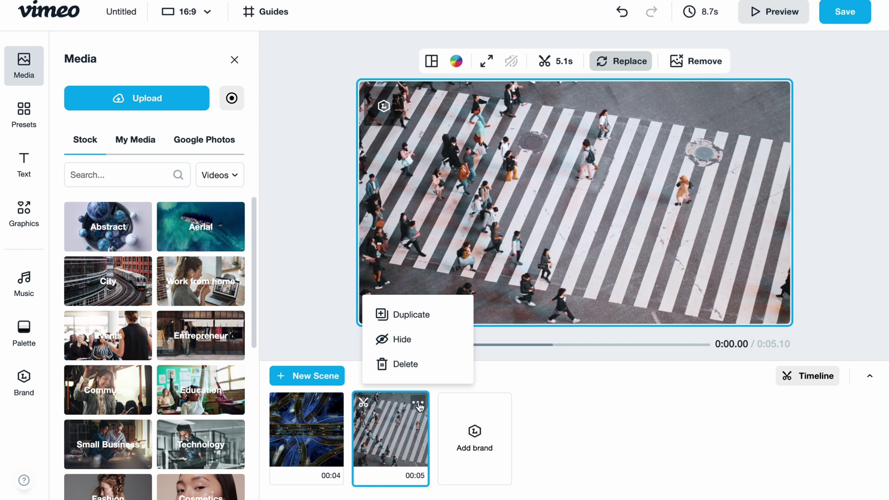
click(419, 405)
Look through My Media and Google Photos, then open the stock City video category.
click(20, 70)
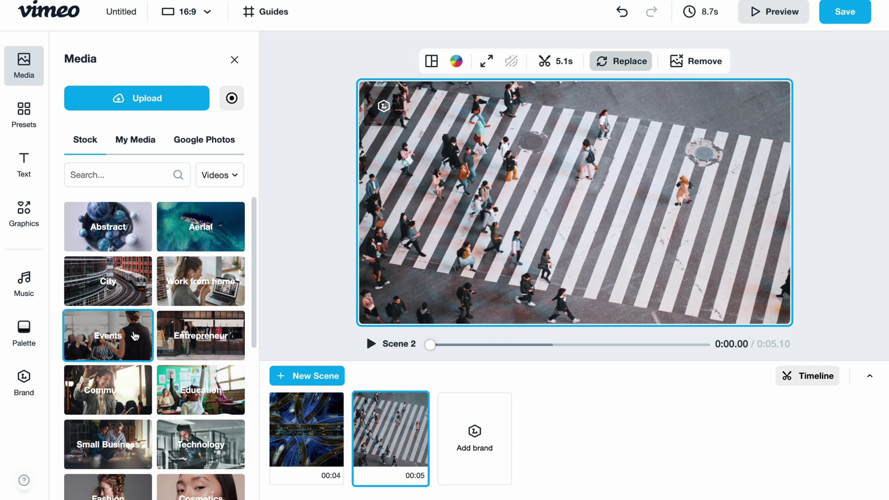
click(135, 147)
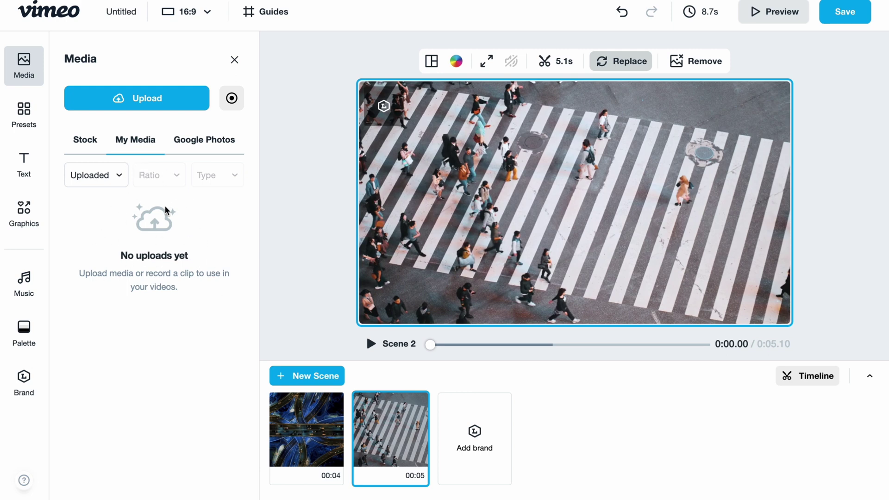
click(212, 141)
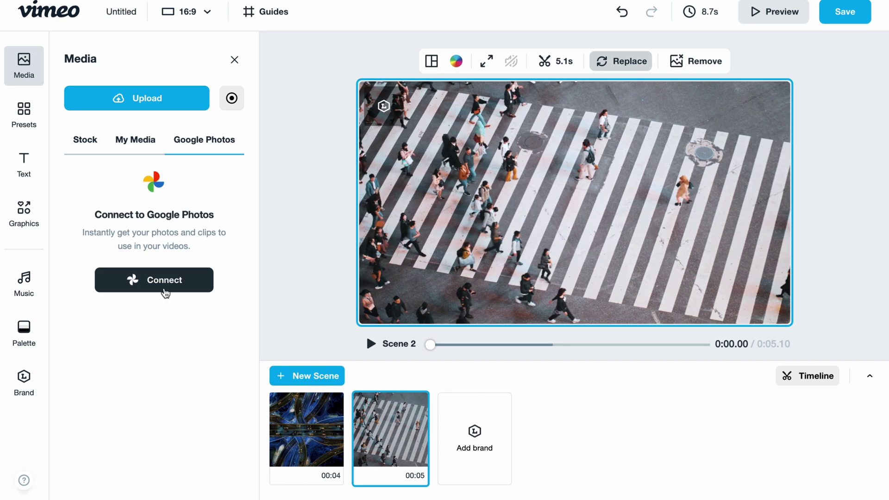
click(80, 140)
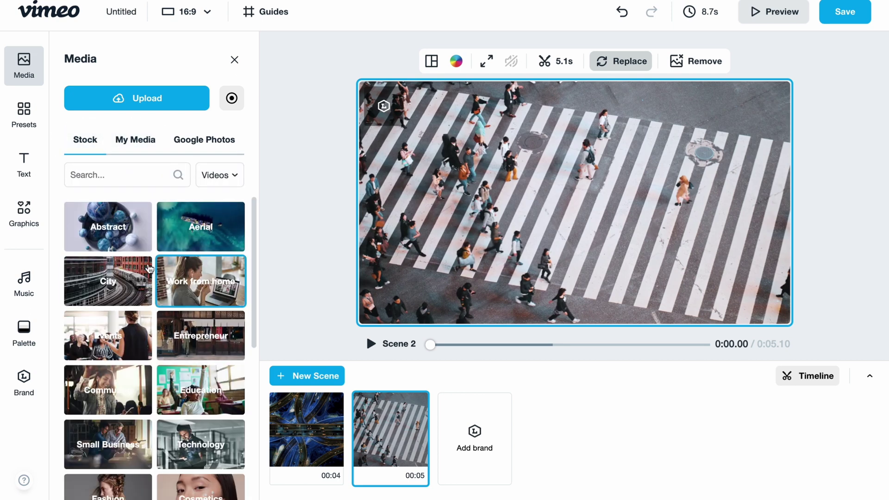
click(123, 283)
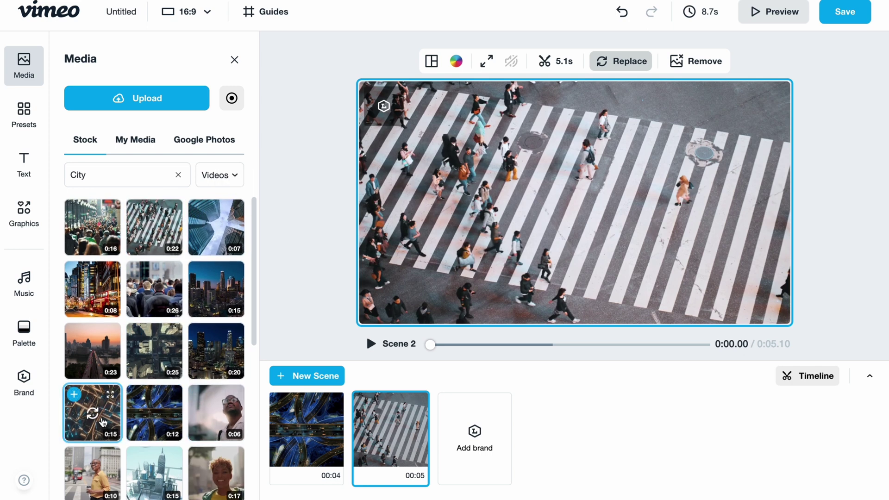
Add the aerial night intersection City clip as a new scene and open Presets.
click(74, 394)
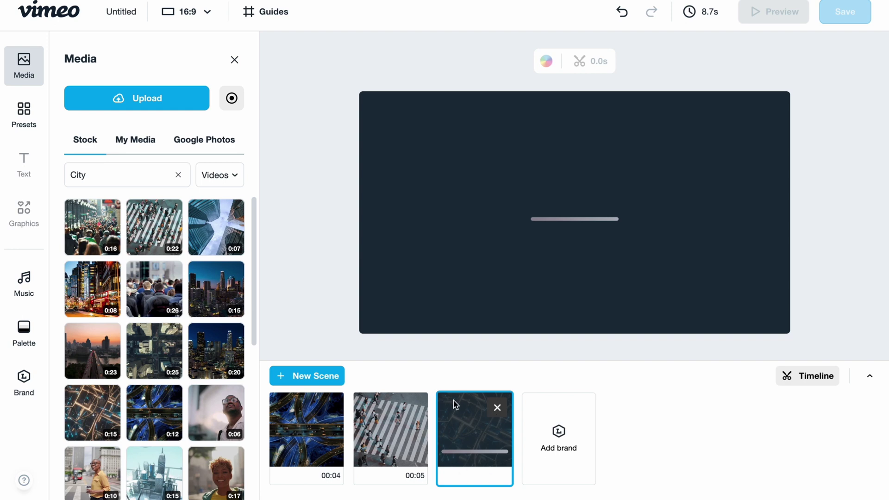
click(26, 118)
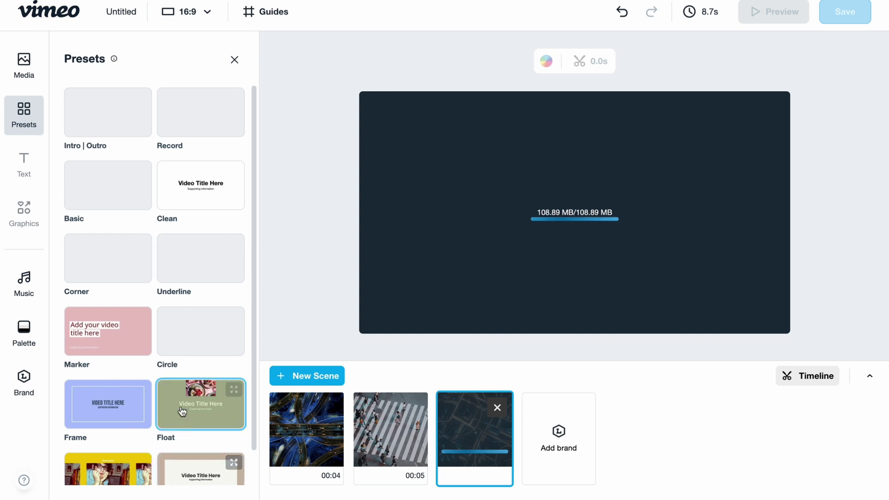
Add the Clean 'Video Title Here' preset scene and drag it to the first position.
scroll(176, 364, down, 2)
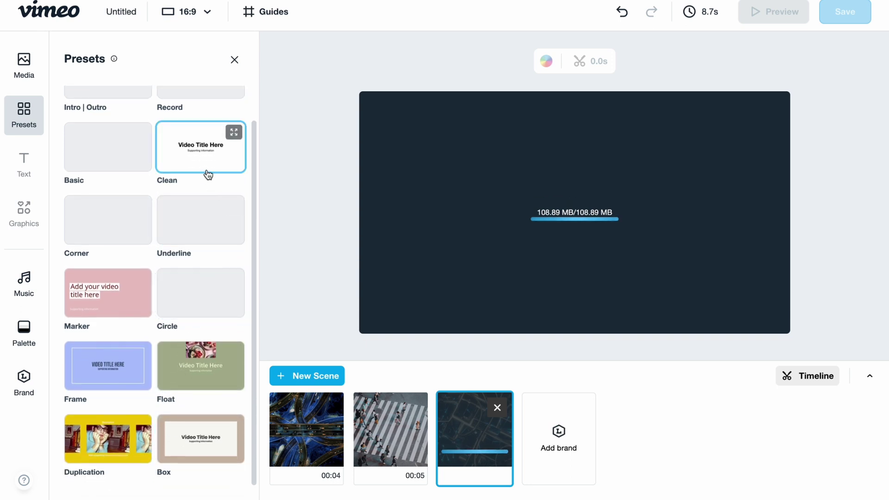
click(204, 167)
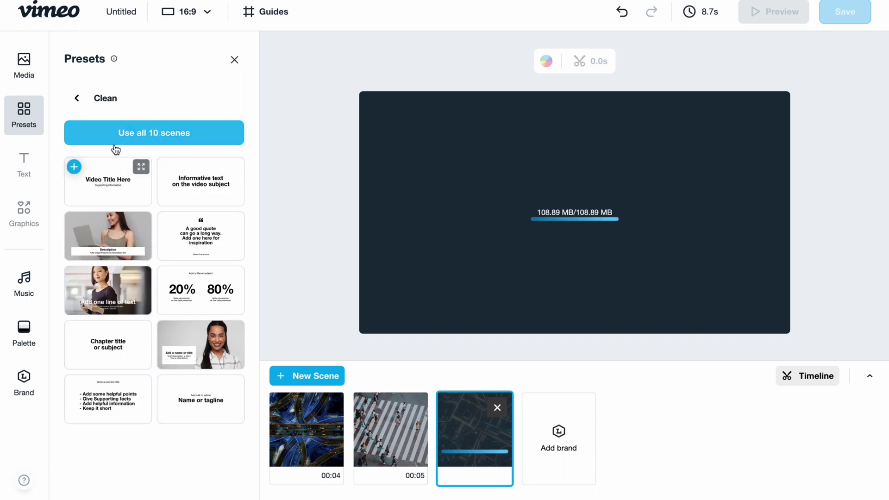
click(107, 171)
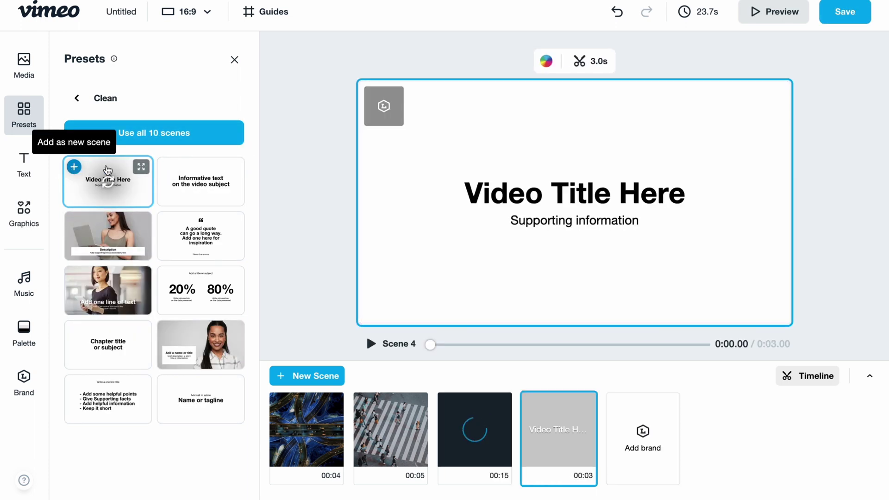
mouse_move(573, 439)
drag(554, 430, 310, 421)
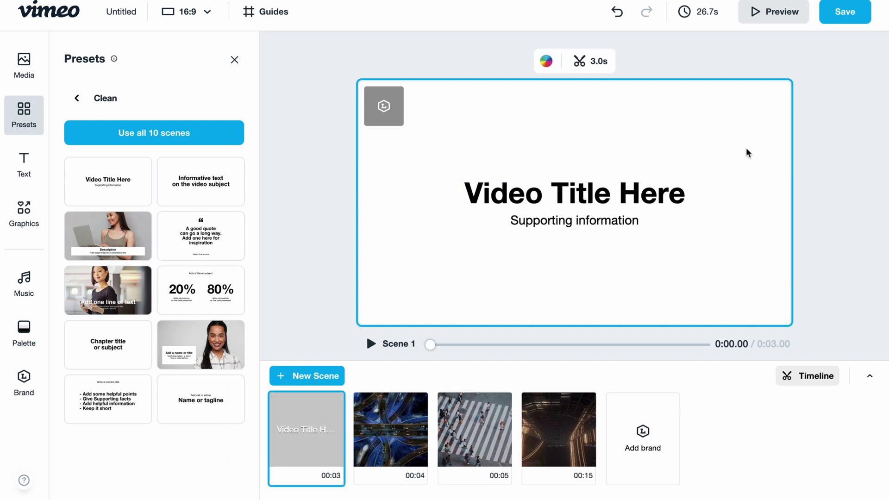
Replace the 'Video Title Here' title text with HelperMan.
click(565, 191)
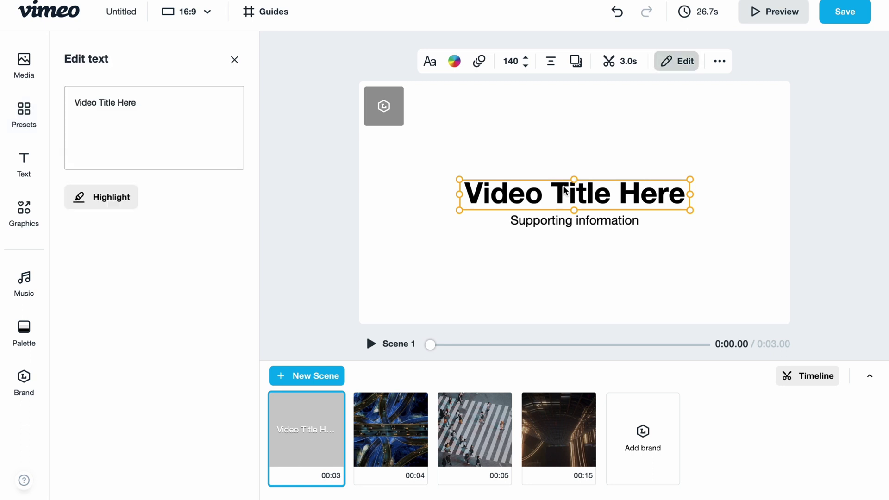
click(321, 424)
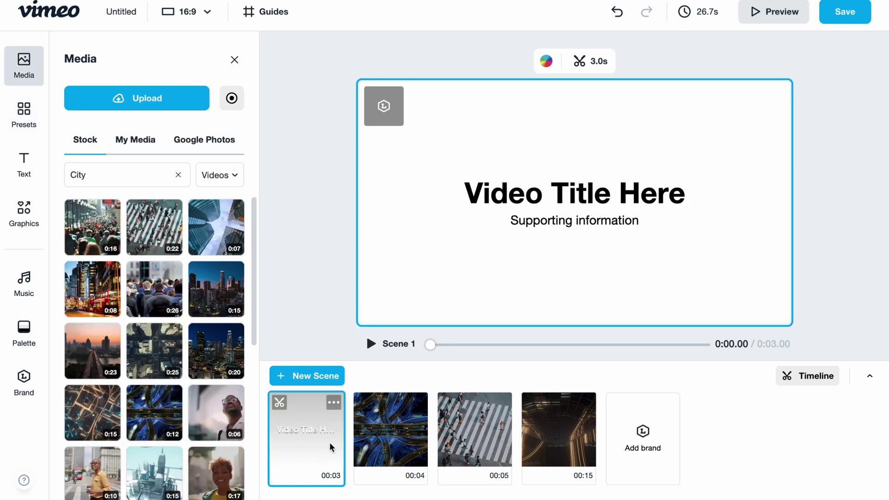
click(559, 196)
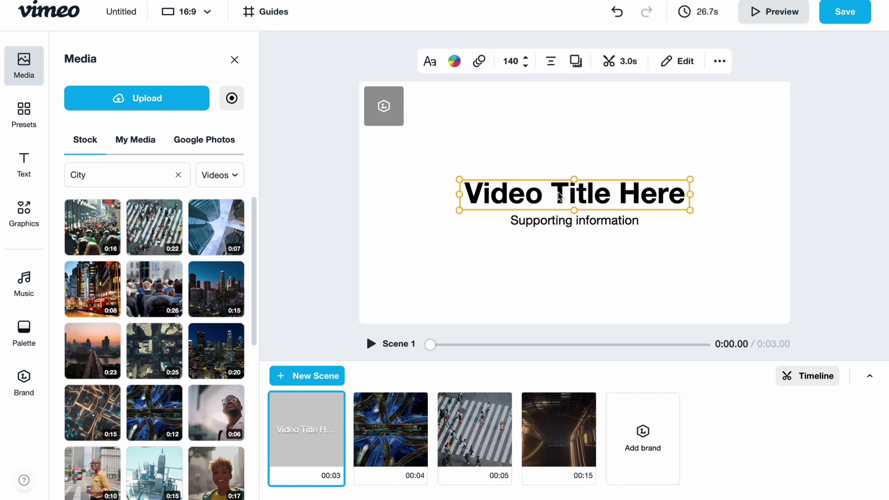
click(592, 193)
drag(168, 111, 38, 98)
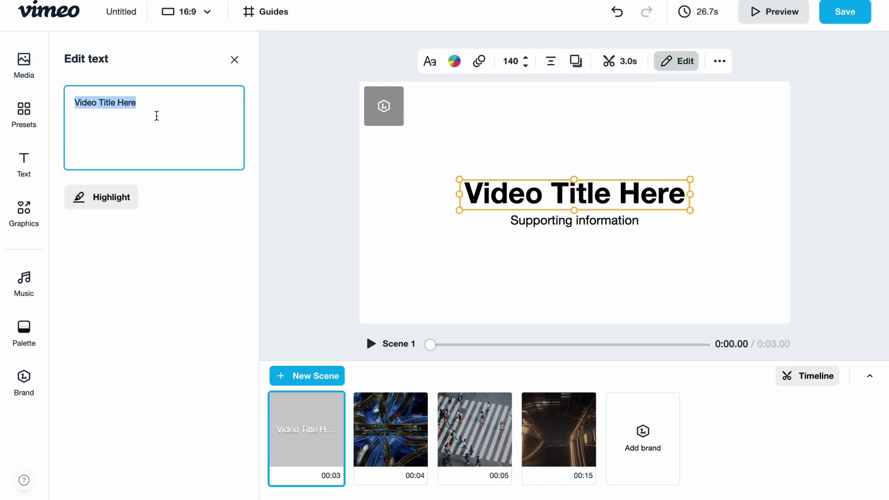
text(H)
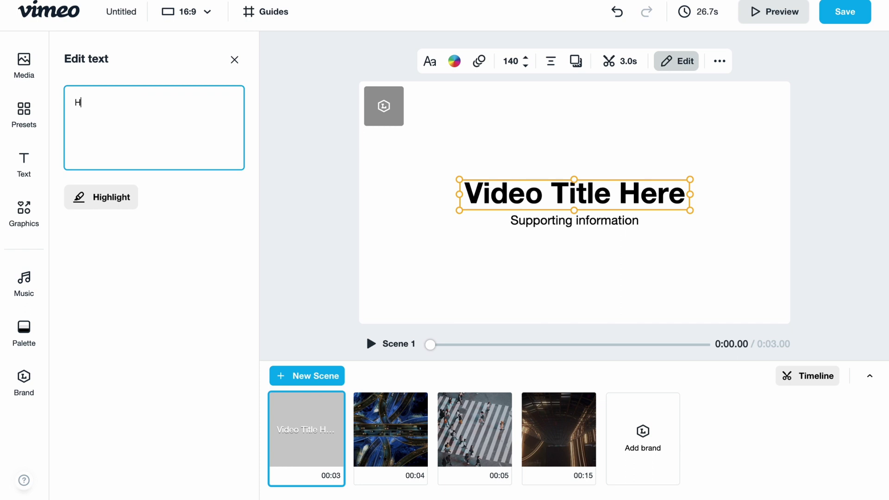
text(elperMan)
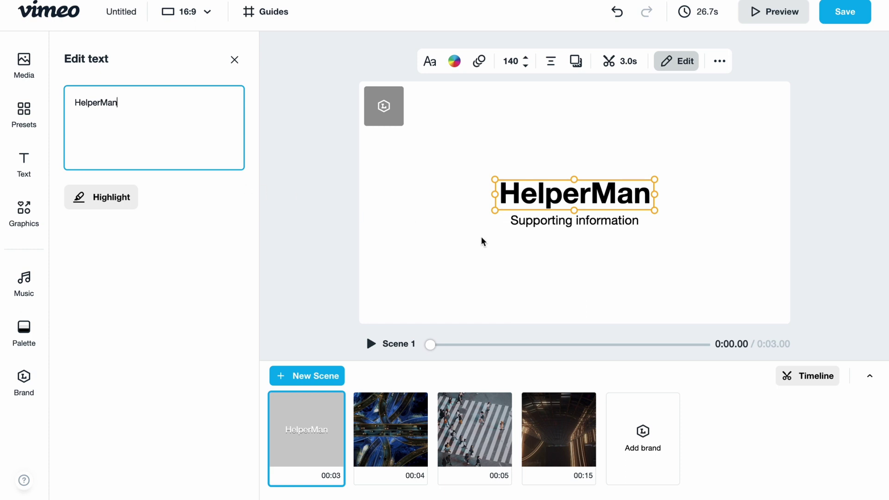
Change the 'Supporting information' subtitle to Tutorials and start a video preview.
click(537, 223)
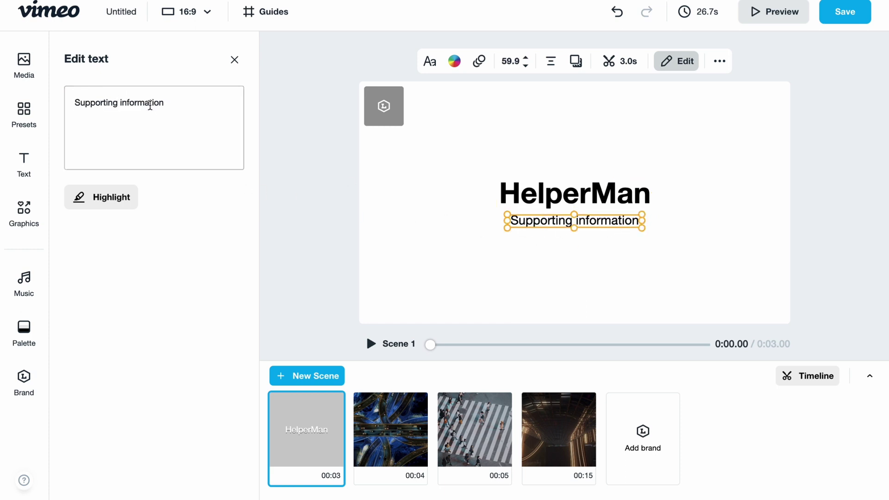
drag(179, 105, 5, 98)
text(Tut)
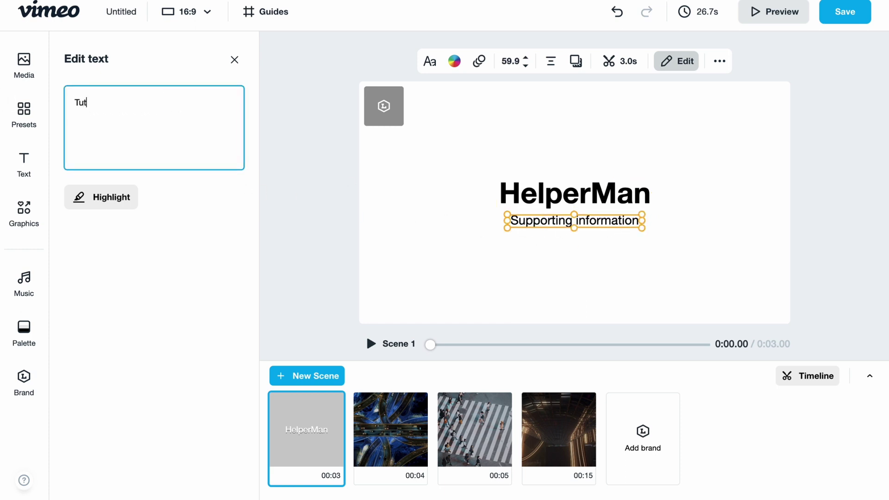
text(orials)
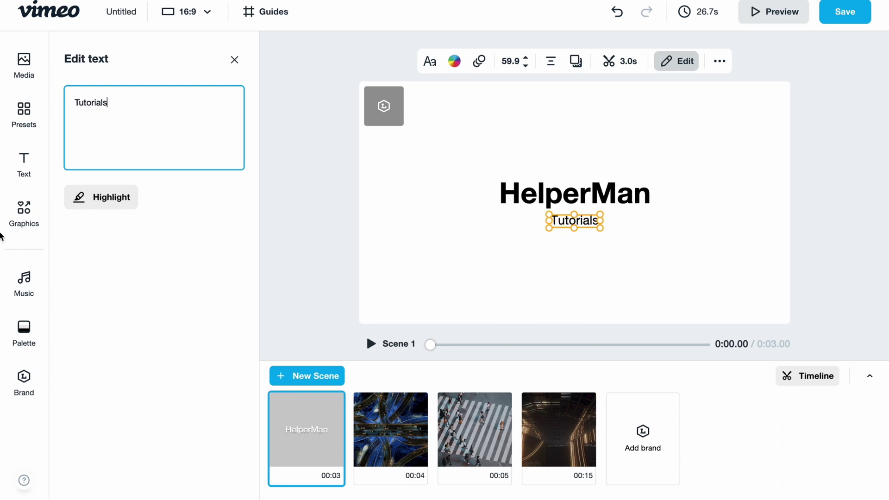
click(222, 250)
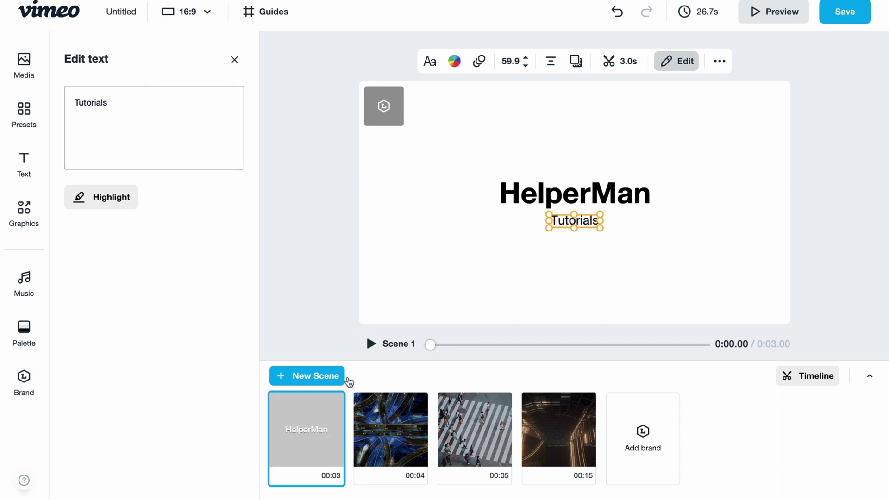
click(772, 15)
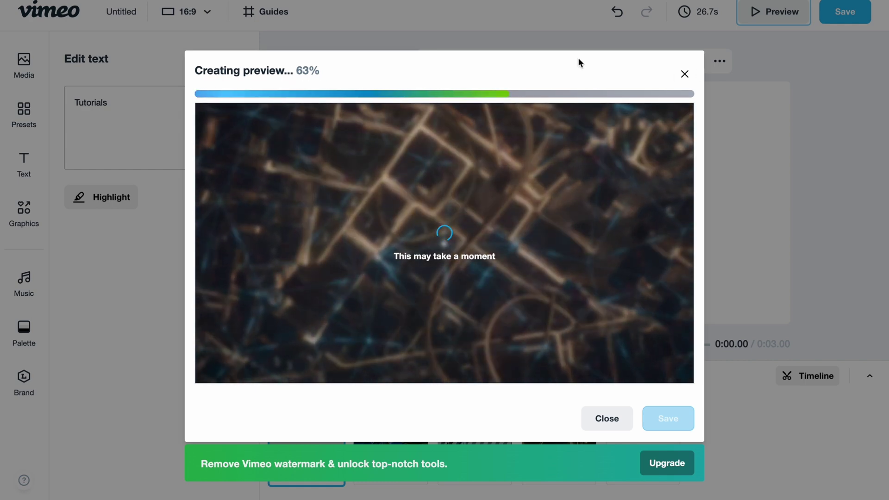
Close the Creating preview dialog to return to the editor.
click(607, 418)
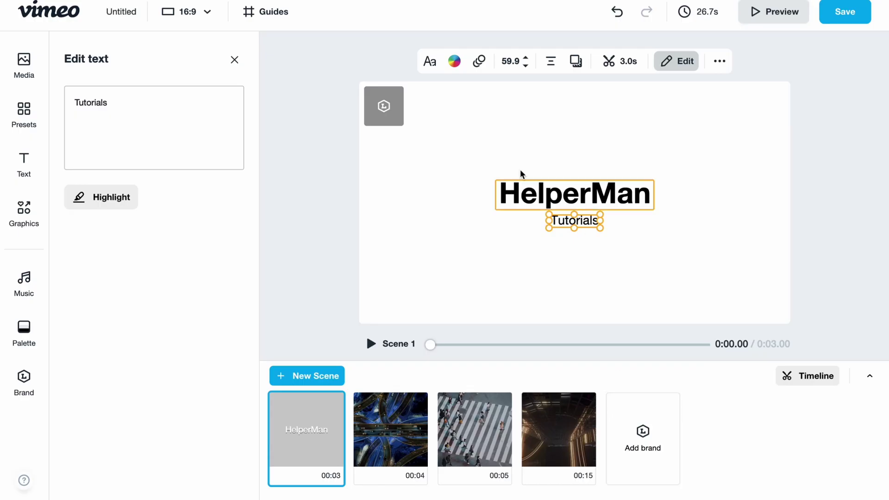
Add a 'Hello' text caption over the highway interchange clip in Scene 2.
click(24, 158)
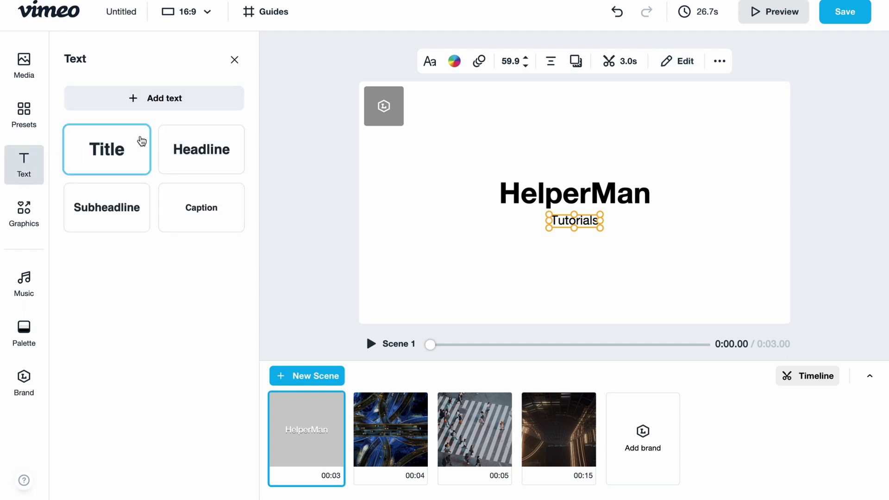
click(389, 436)
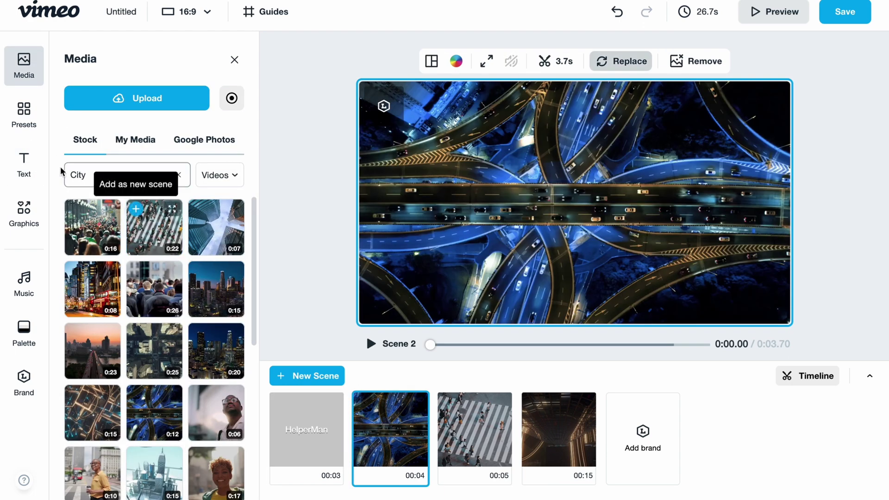
click(31, 165)
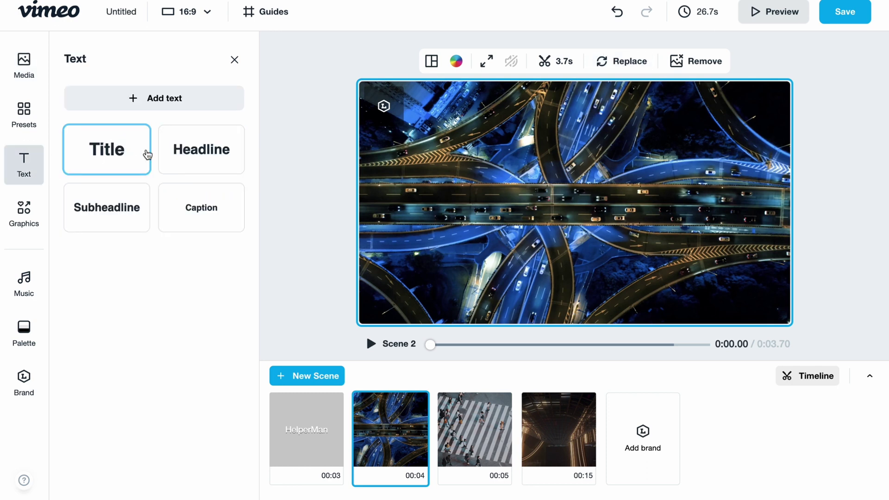
click(144, 105)
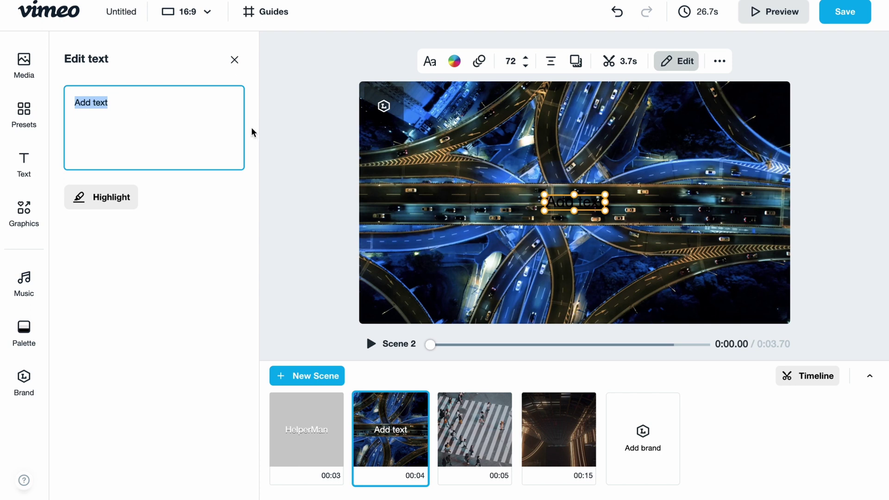
text(H)
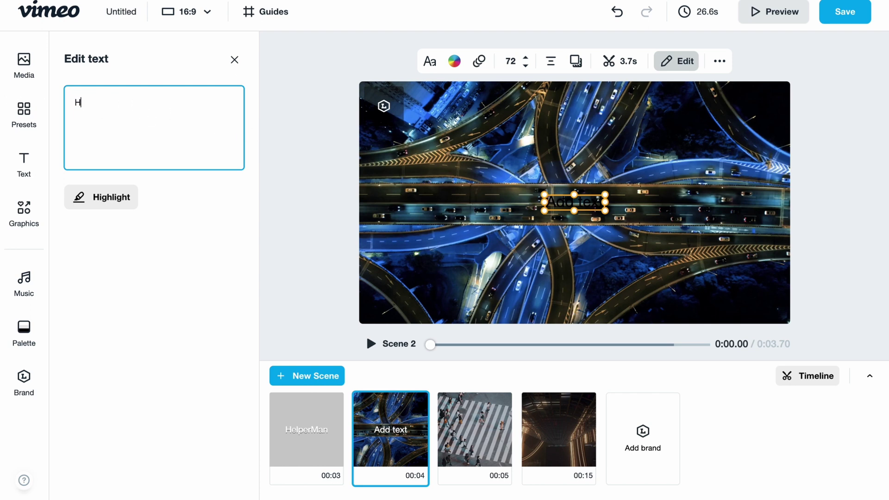
text(ello)
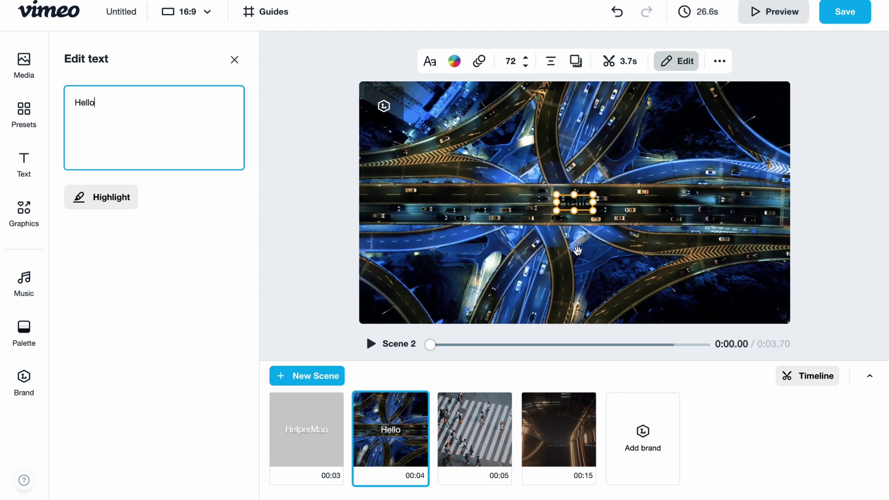
click(595, 220)
click(569, 204)
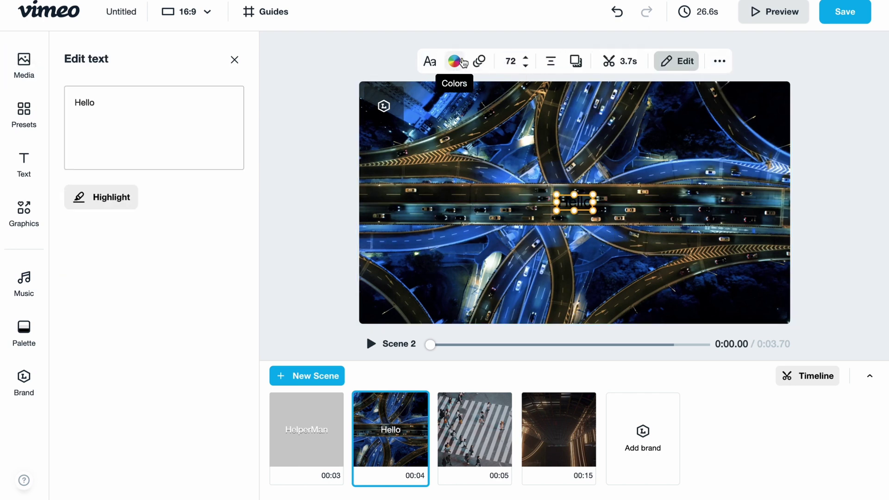
Enlarge the Hello caption to size 428 and re-centre it in the frame.
click(430, 61)
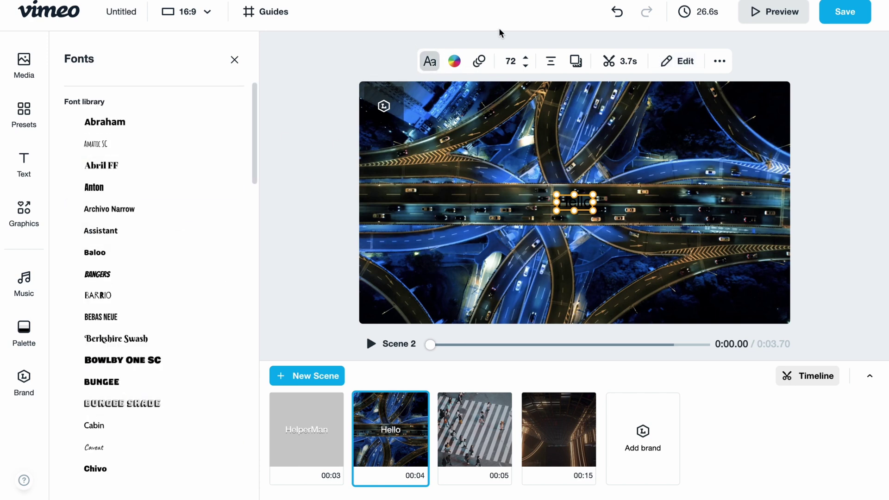
click(455, 61)
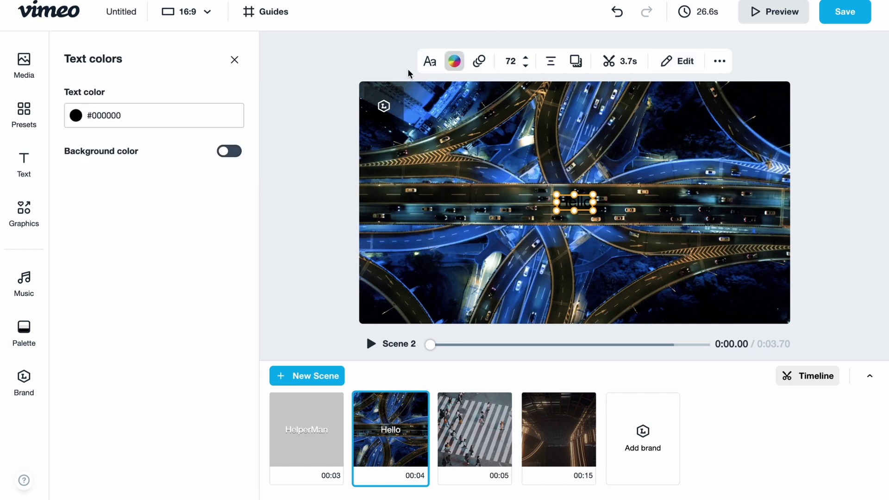
click(477, 65)
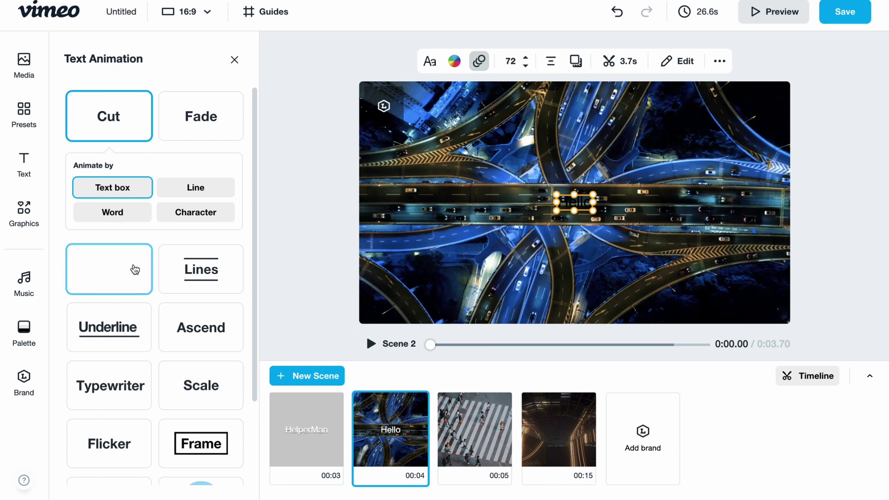
click(525, 57)
click(525, 58)
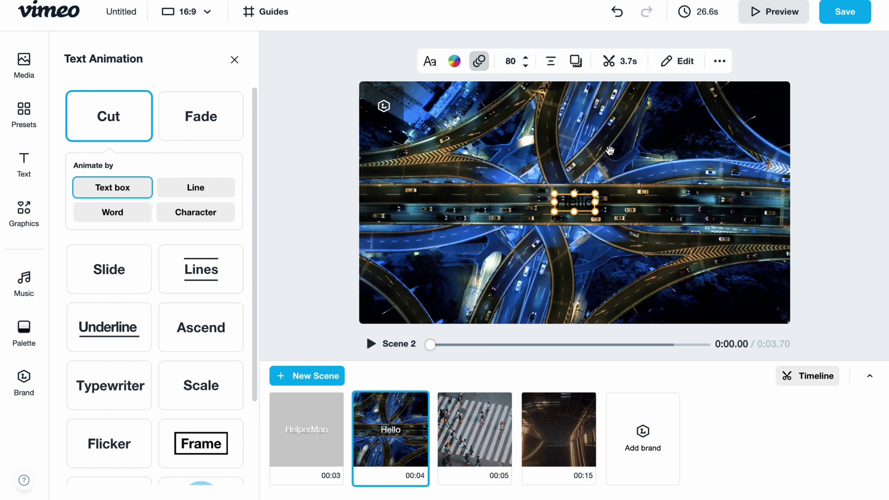
drag(595, 194, 764, 113)
drag(627, 172, 600, 204)
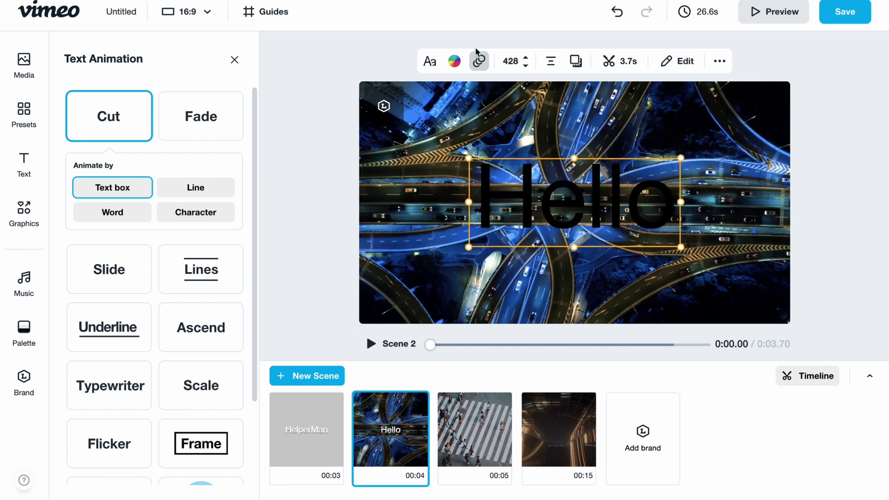
Colour the Hello caption red (#FF0000) and dismiss the drop shadow and picker popups.
click(454, 61)
click(76, 117)
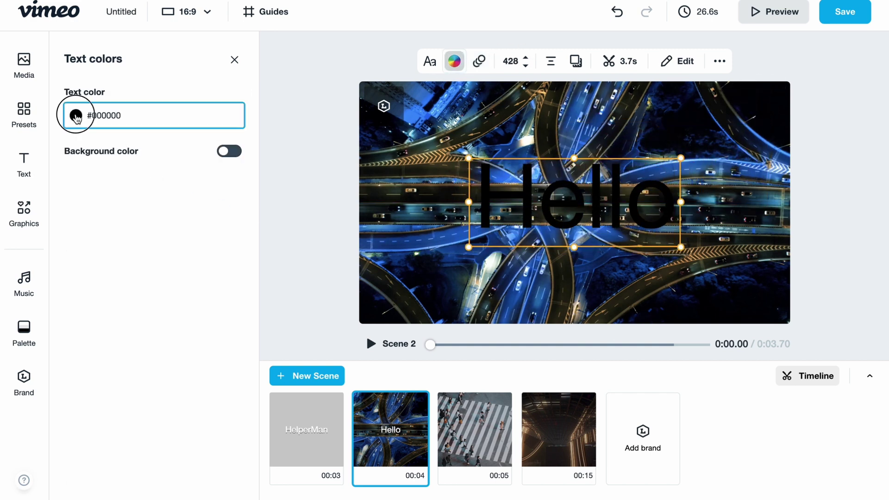
drag(105, 195, 393, 62)
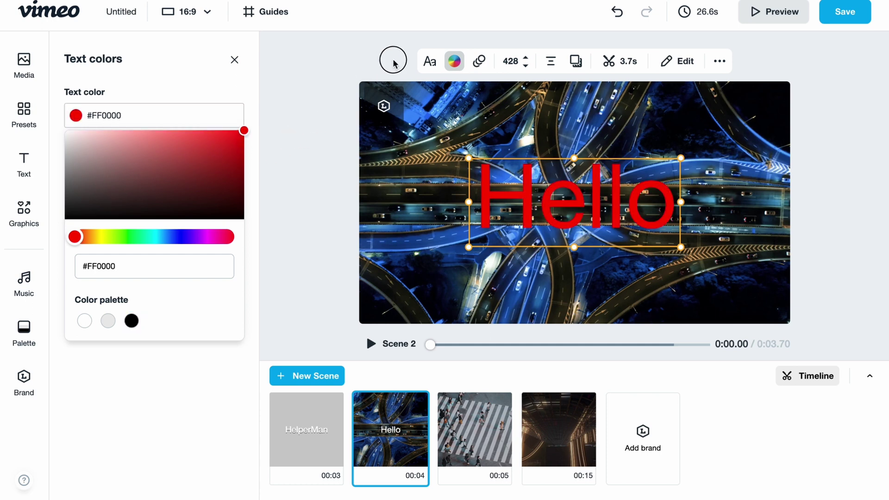
click(575, 64)
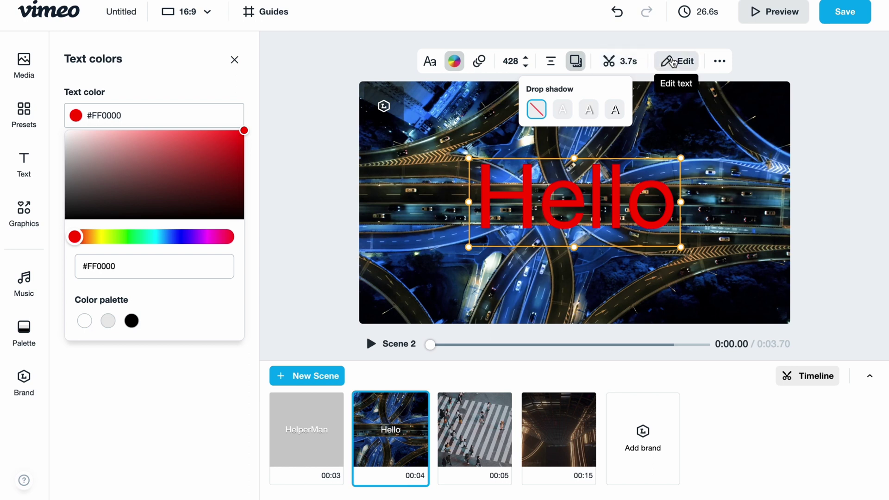
click(291, 149)
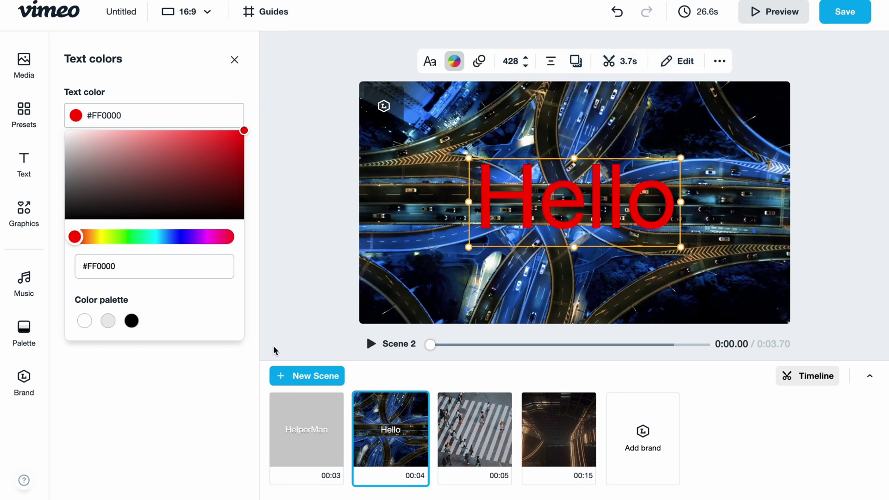
click(245, 426)
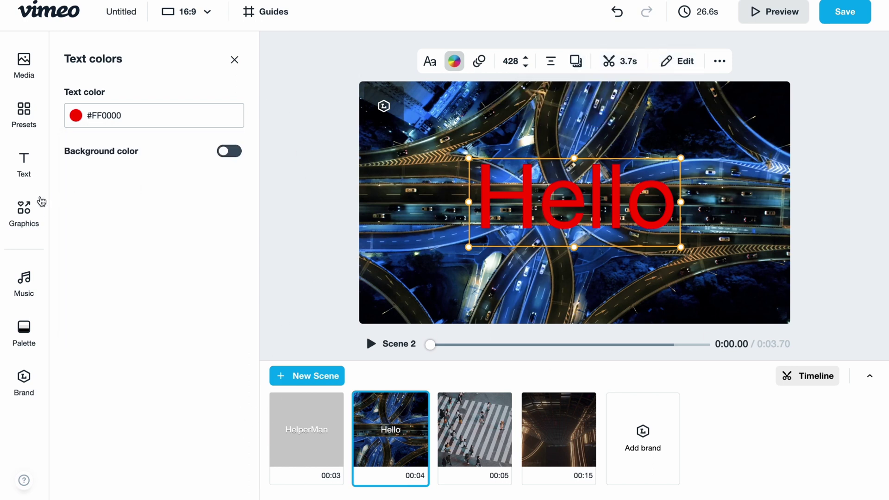
click(41, 206)
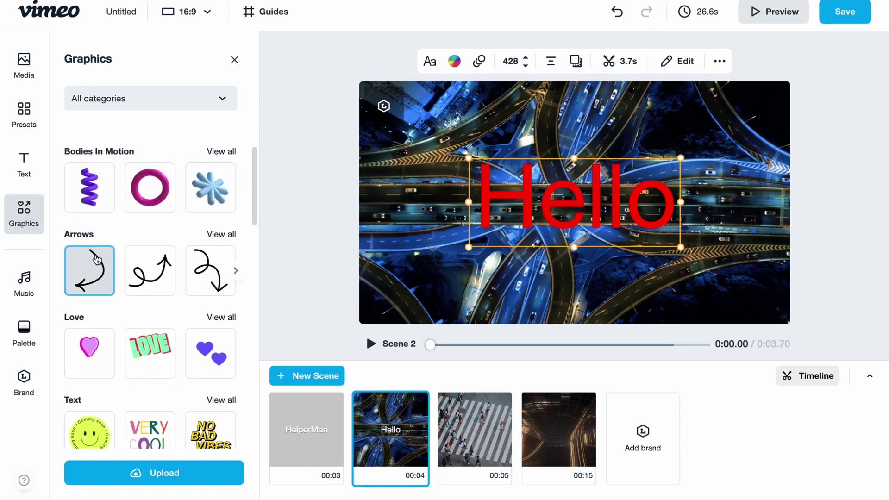
Look through the Music and Palette libraries, then save the project.
click(19, 283)
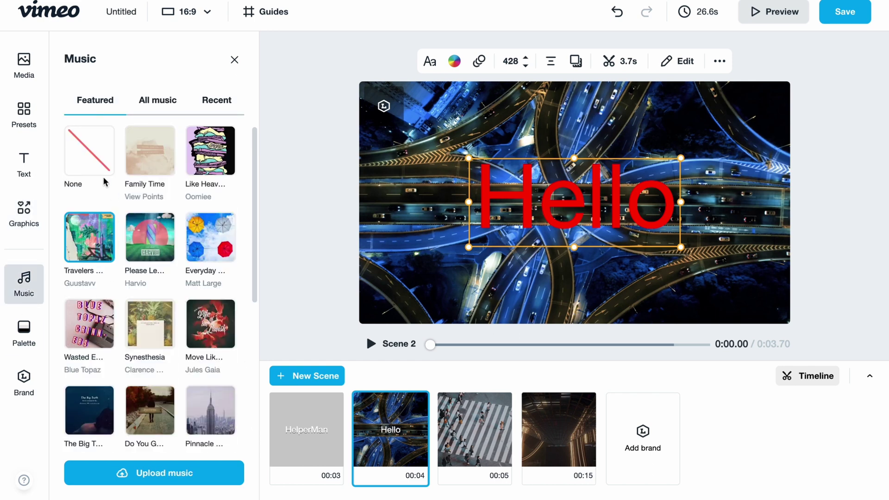
click(24, 329)
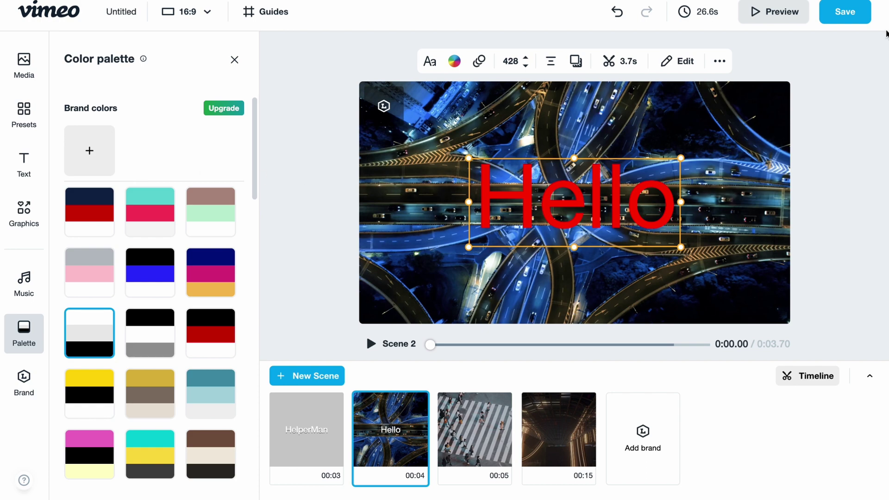
click(846, 17)
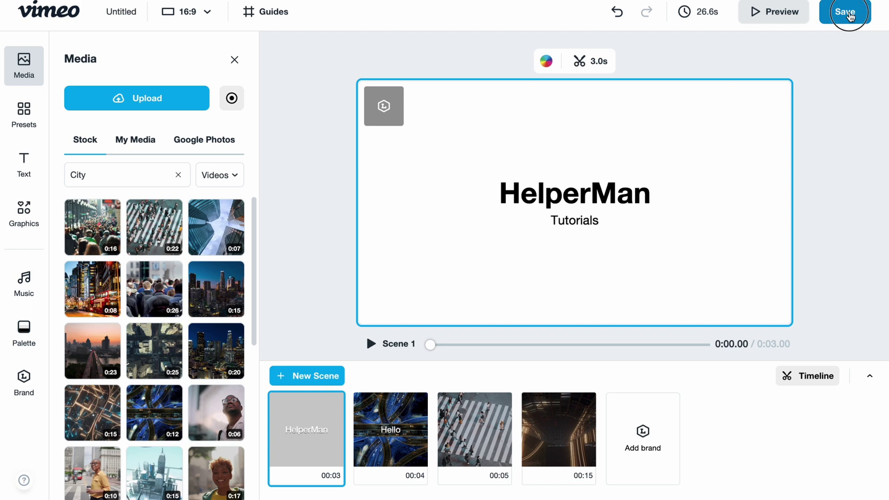
Save the project again, then exit the editor via the vimeo logo and confirm Leave.
click(850, 16)
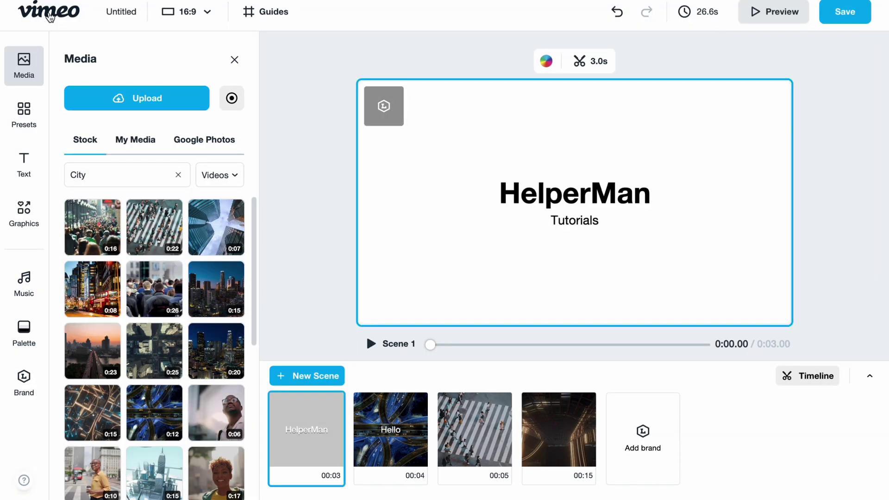
click(49, 16)
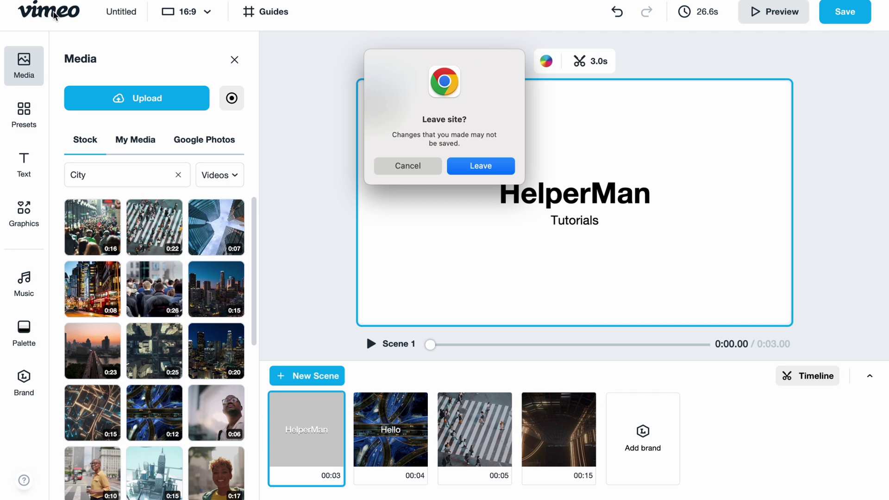
click(494, 168)
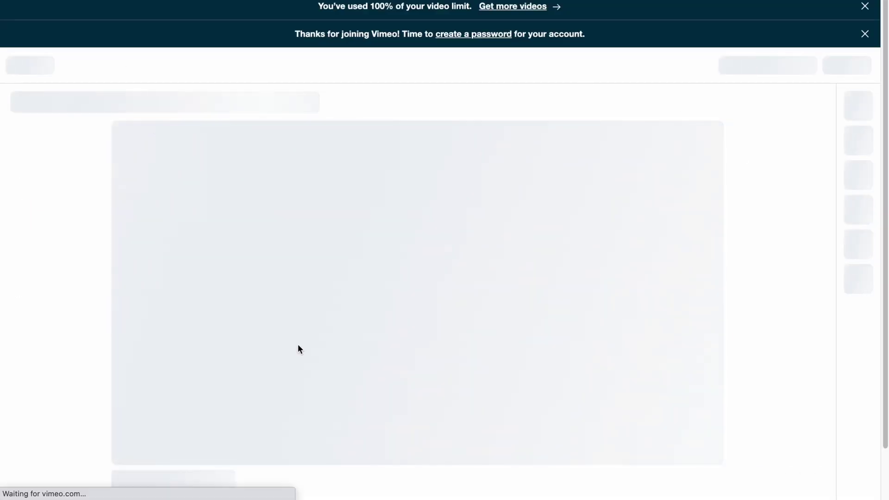
Wait for the Untitled video to finish rendering, then return to Home via the Library breadcrumb.
scroll(562, 263, down, 3)
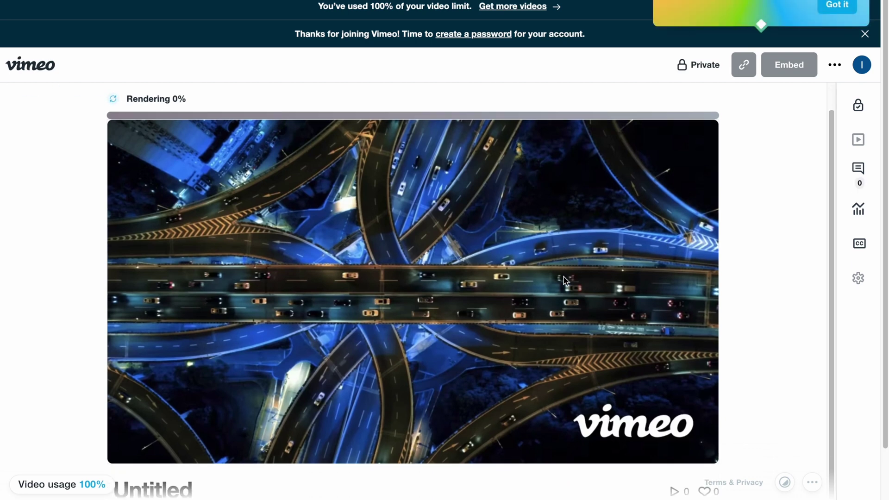
scroll(811, 152, up, 3)
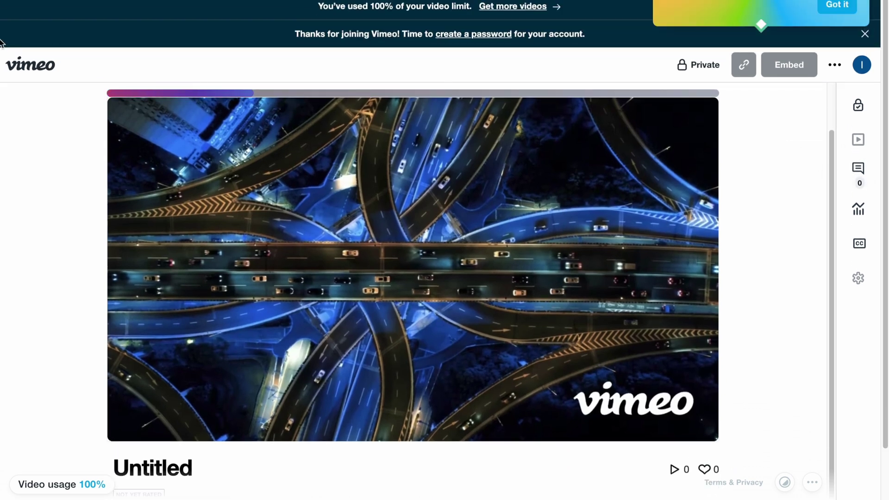
scroll(370, 221, down, 2)
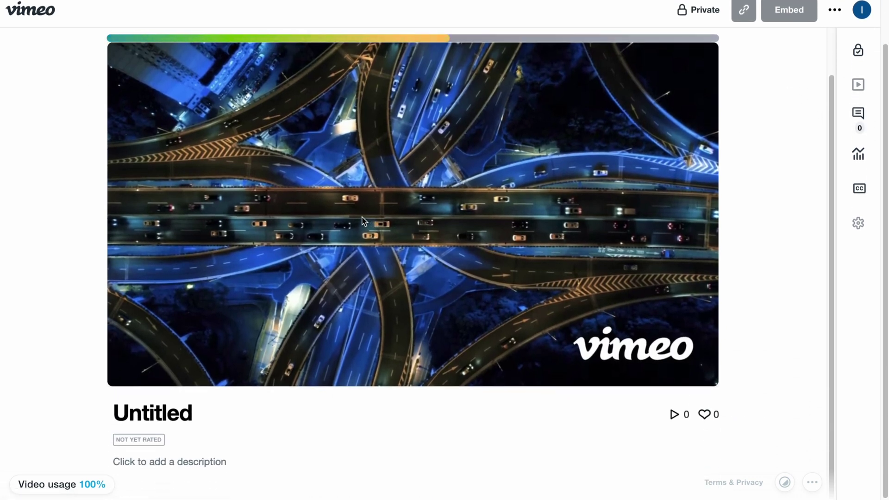
scroll(371, 222, up, 2)
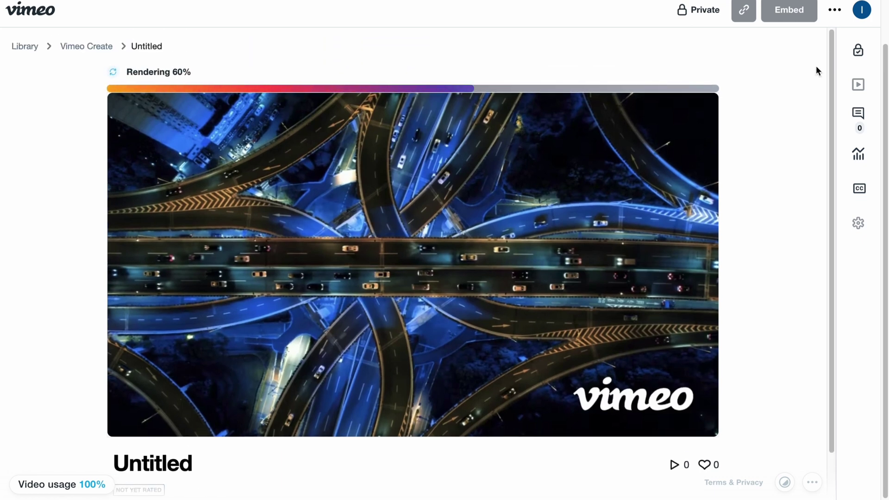
click(834, 10)
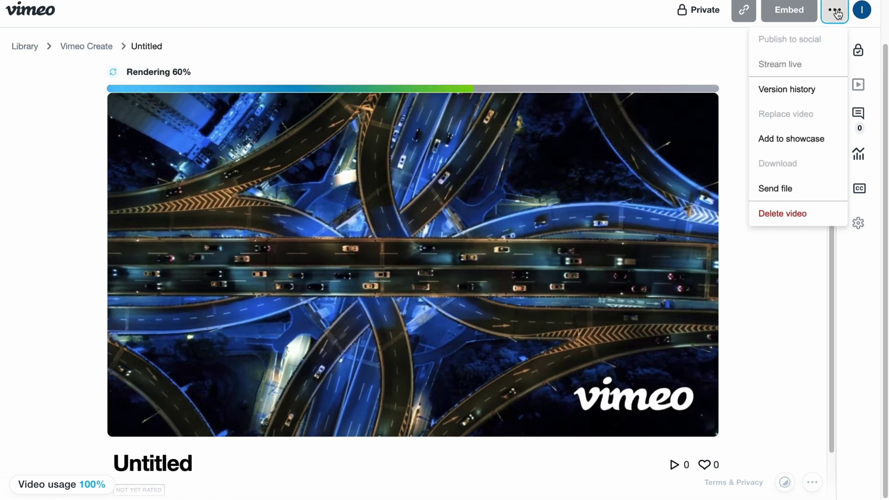
click(825, 14)
click(825, 14)
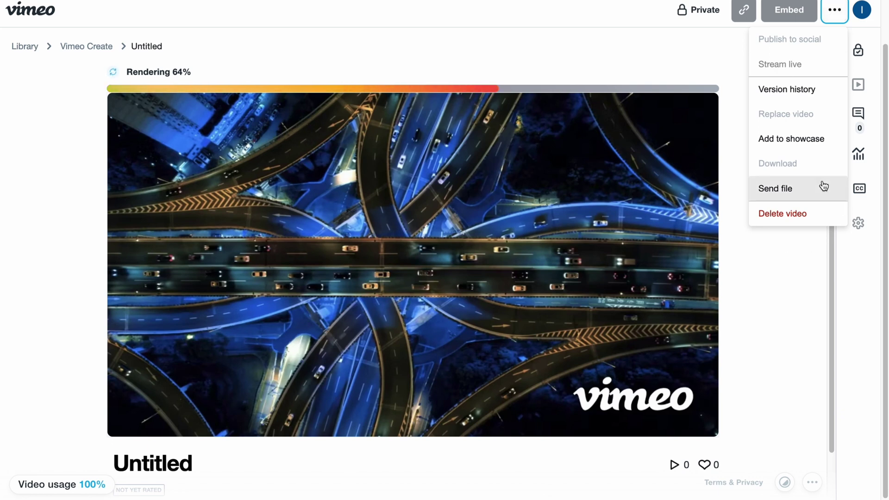
click(685, 43)
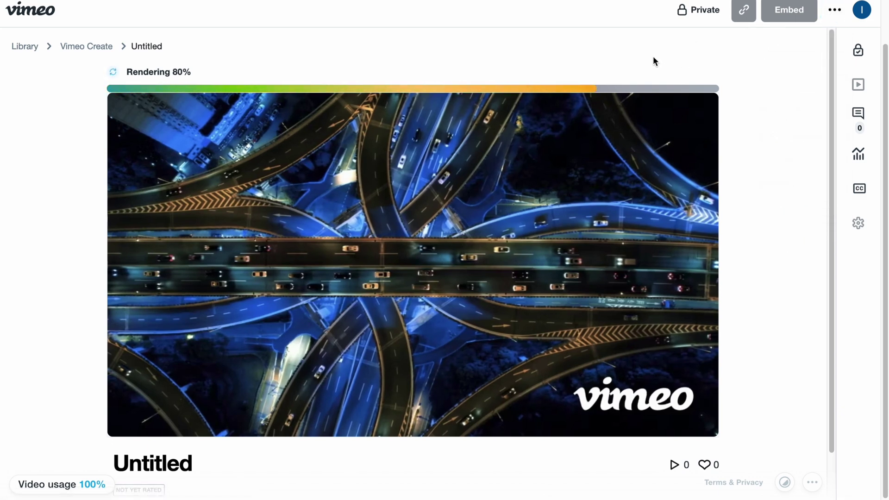
scroll(707, 226, down, 1)
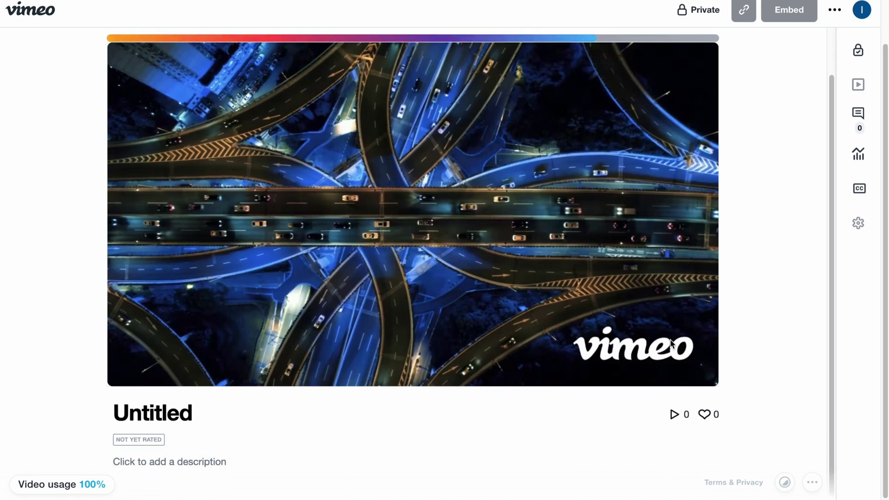
scroll(657, 384, up, 1)
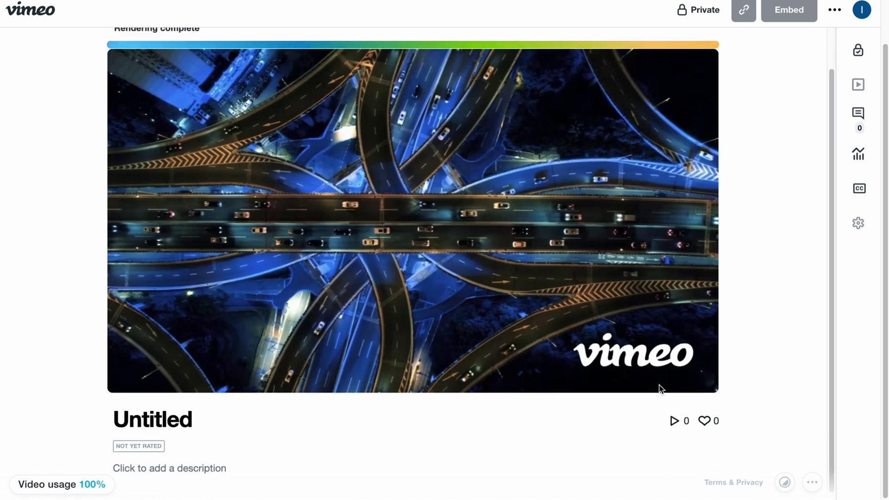
click(21, 13)
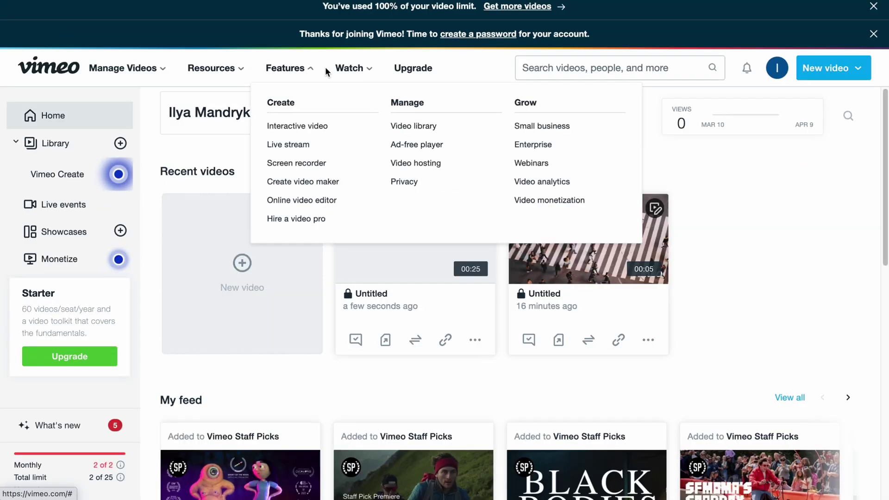
Open the Upgrade page and scroll through the Starter, Standard, Advanced and Enterprise plans.
click(417, 68)
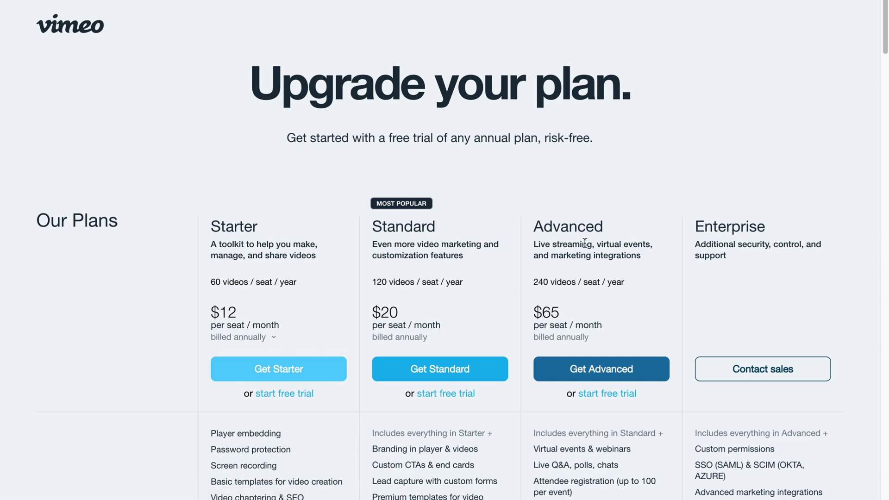
scroll(347, 359, down, 2)
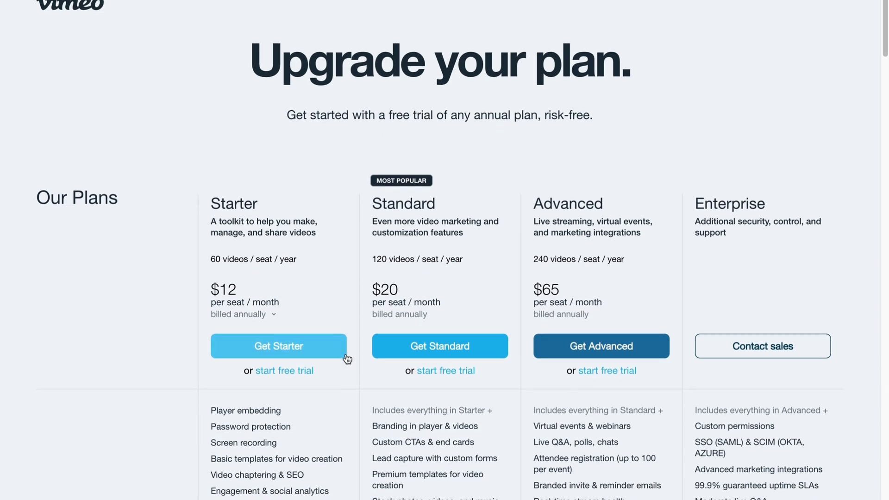
scroll(414, 369, down, 4)
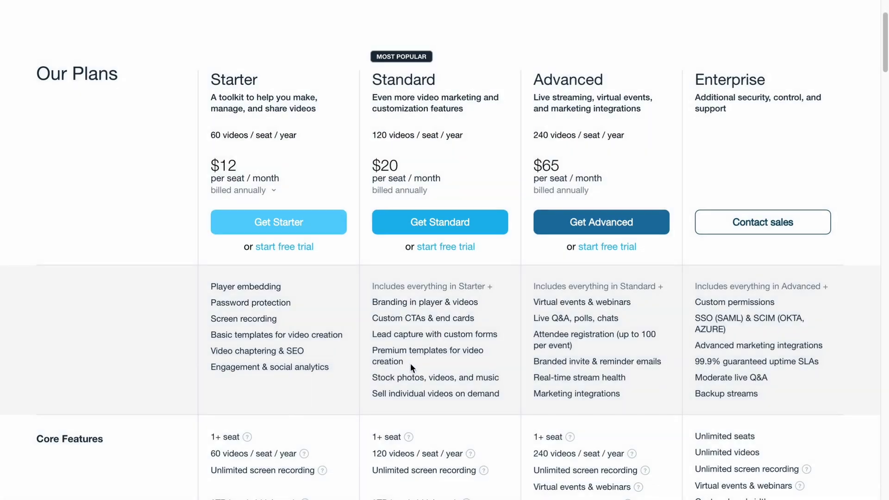
scroll(418, 361, down, 4)
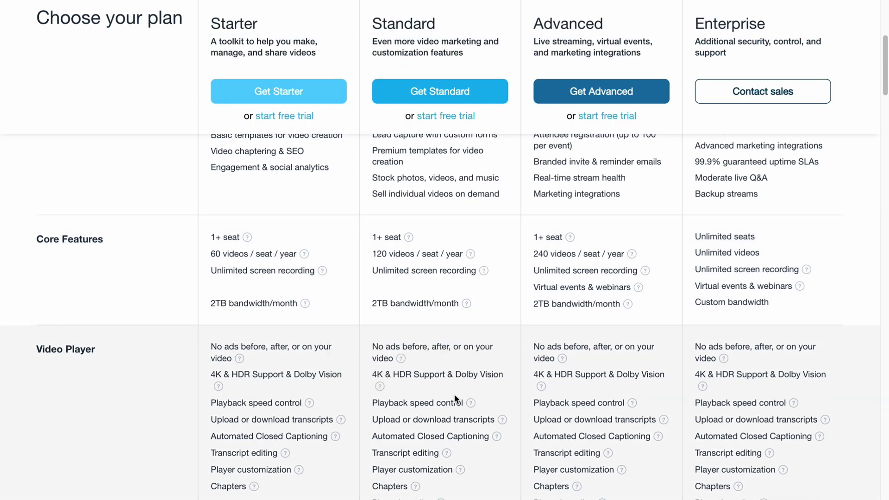
mouse_move(454, 393)
scroll(454, 393, down, 3)
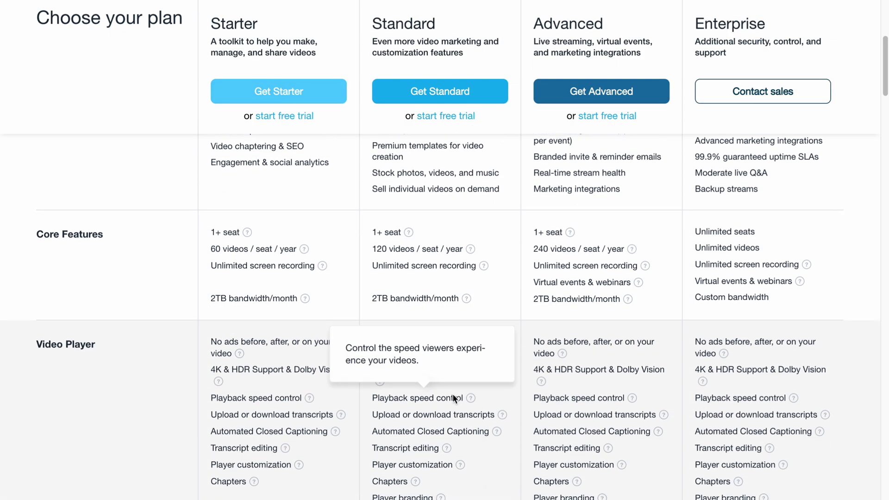
scroll(439, 400, up, 10)
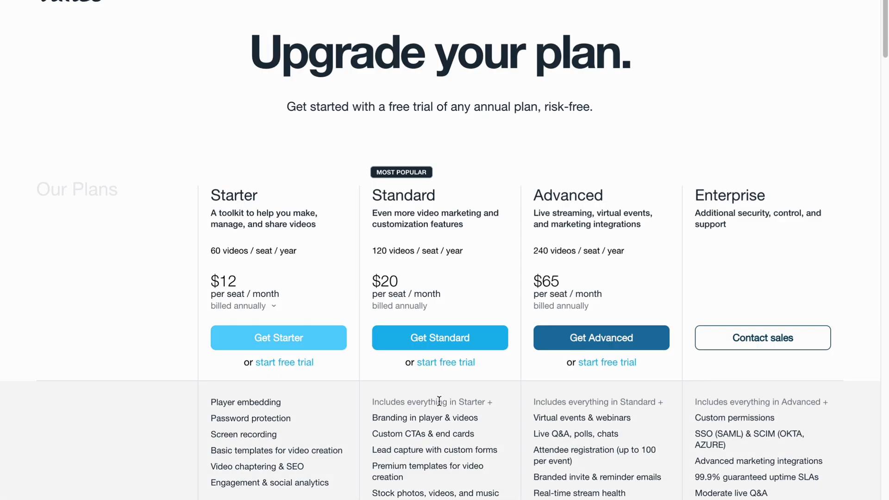